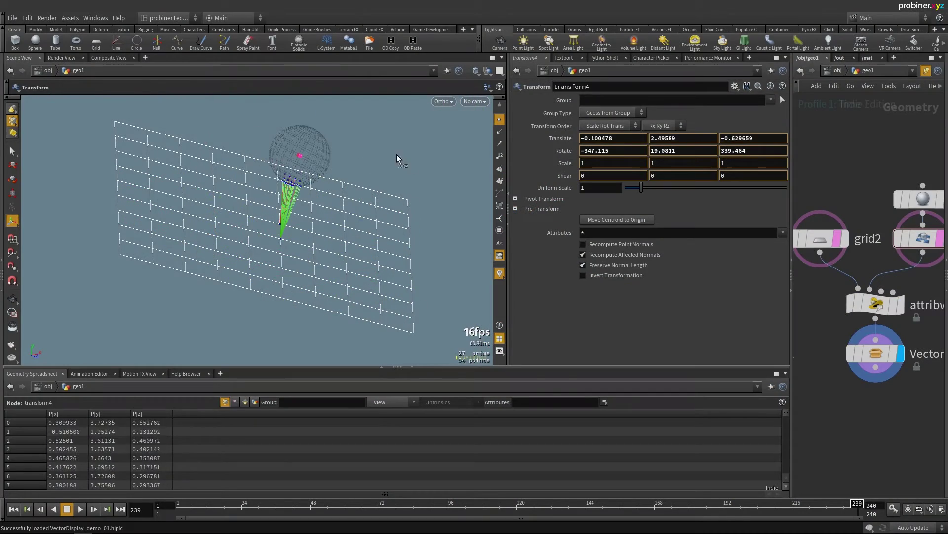
Translate the wireframe sphere over the grid to about (-0.45, 2.21, 0.76) and view the vectors from above
left_click_drag(398, 158, 296, 208)
key("Escape")
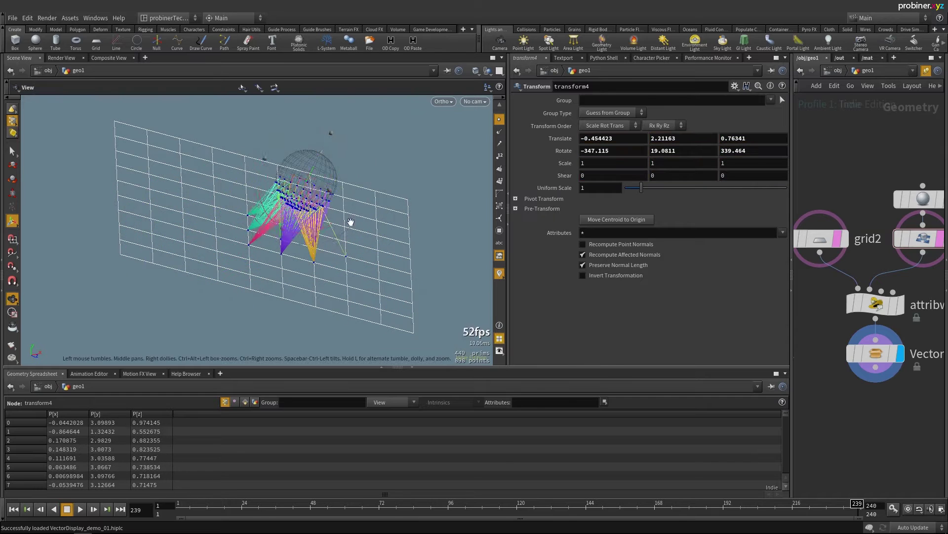
left_click_drag(351, 222, 265, 202)
key("t")
Examine the nearpoints(1, @P, 2) call in the attribute wrangle's VEX code that builds vArray
left_click(876, 304)
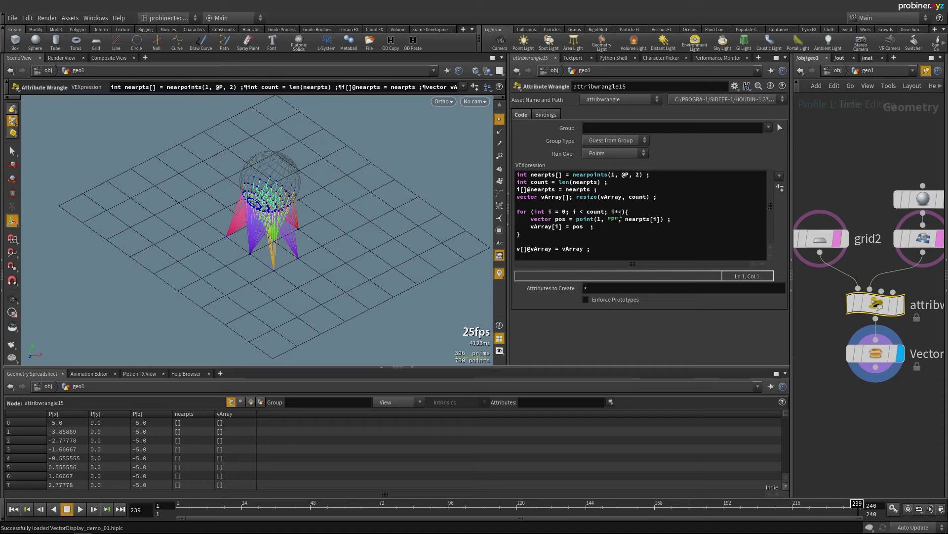
left_click_drag(573, 175, 646, 176)
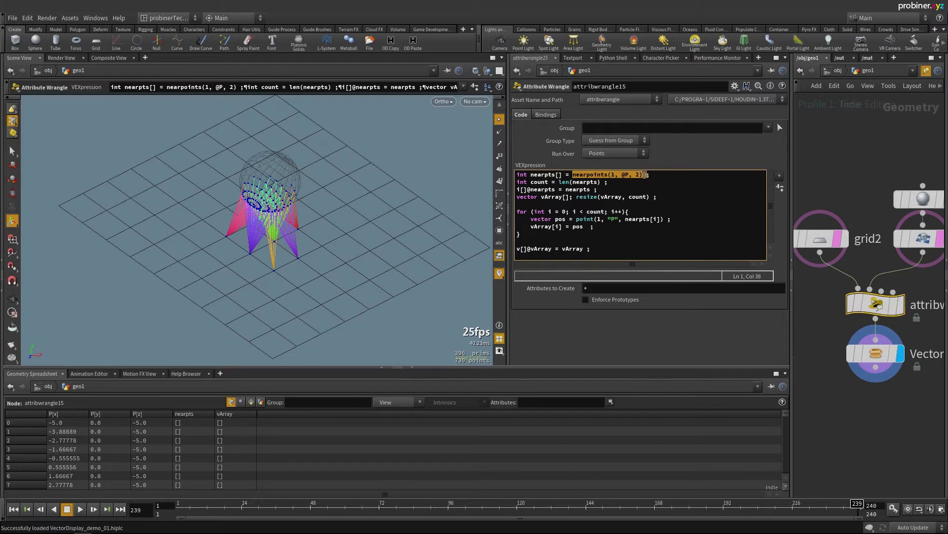
left_click(648, 175)
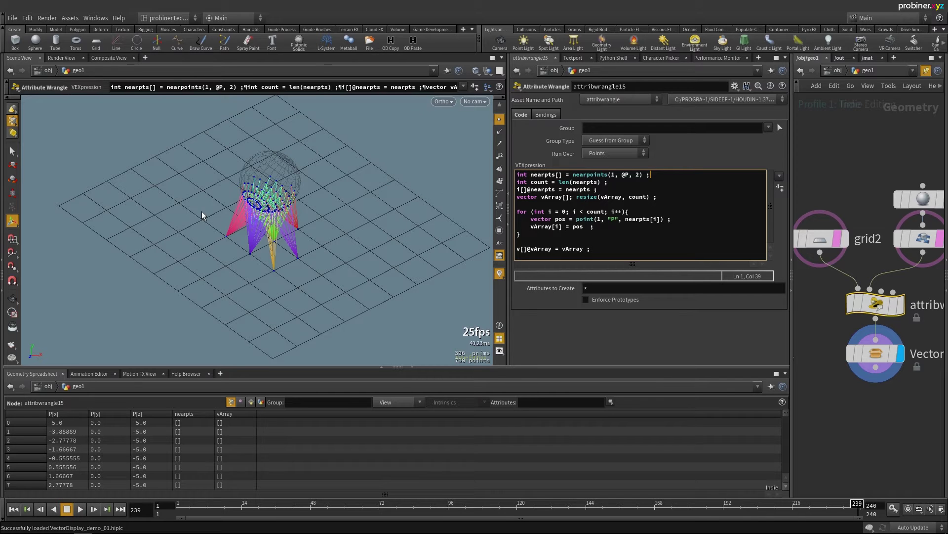
key("s")
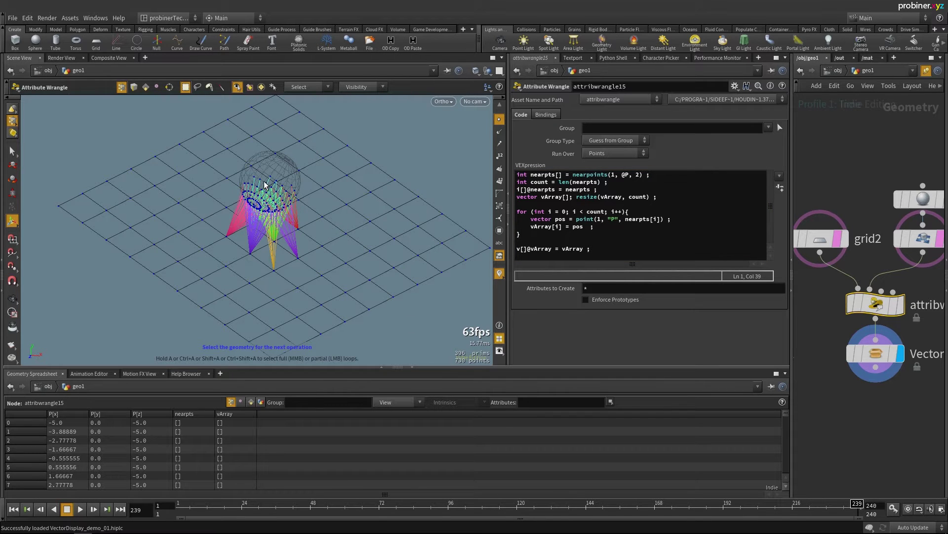
On VectorDisplay4, try None for the attribute data's Elem Pos and restore it to Subtract
left_click(881, 357)
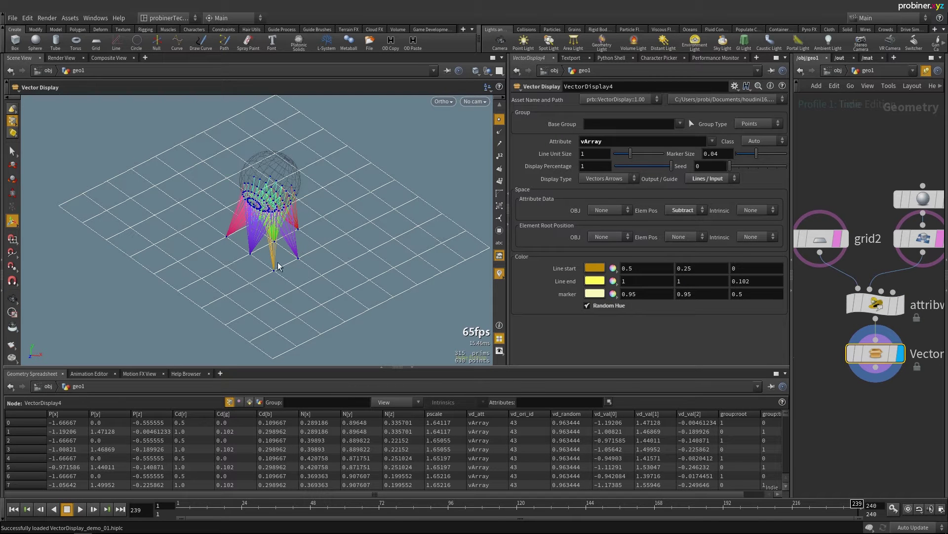
left_click(688, 210)
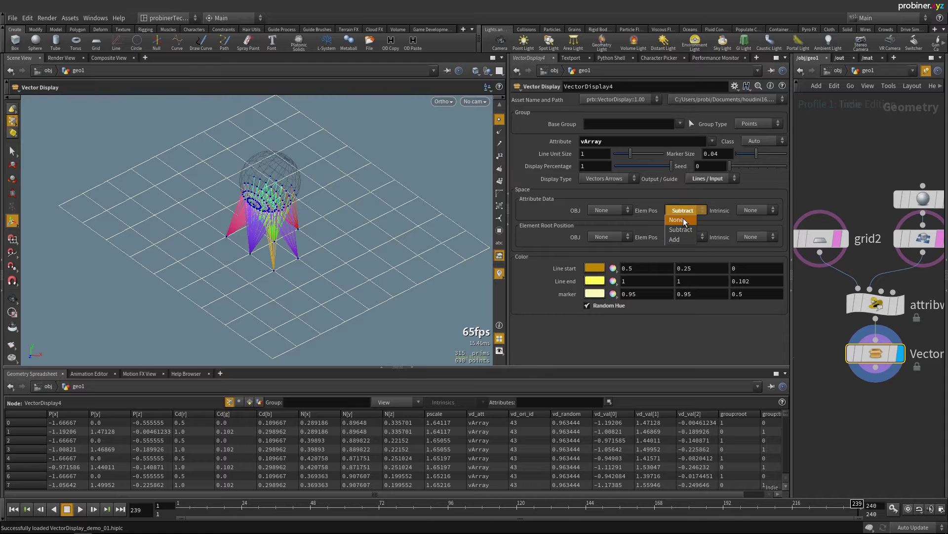
left_click(685, 220)
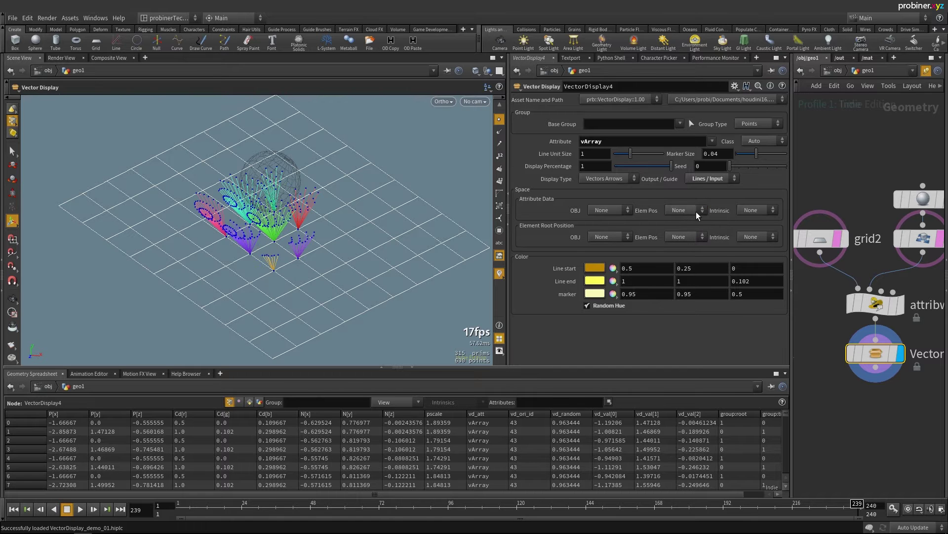
left_click(696, 212)
left_click(694, 229)
Append "- @P" to pos in the wrangle's vArray[i] assignment and set VectorDisplay4's attribute data Elem Pos to None
left_click(898, 302)
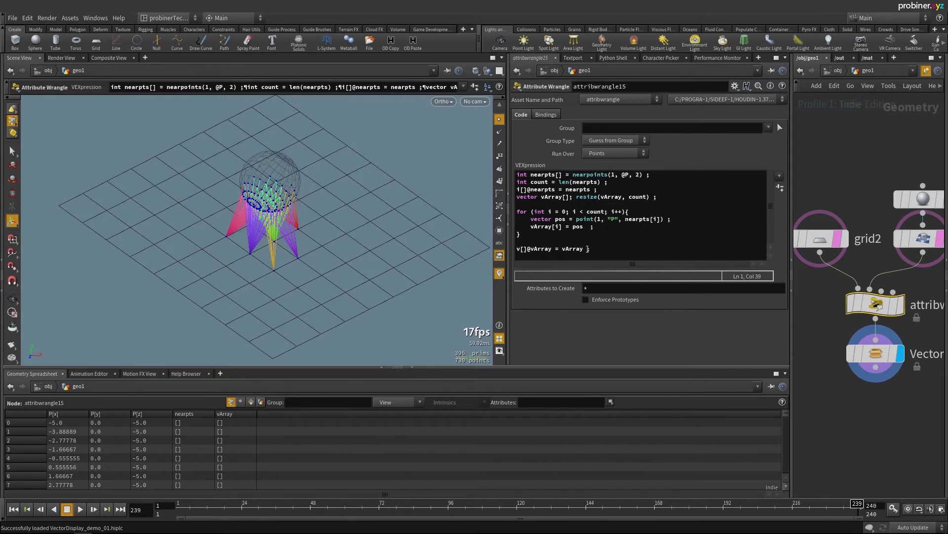
left_click(590, 227)
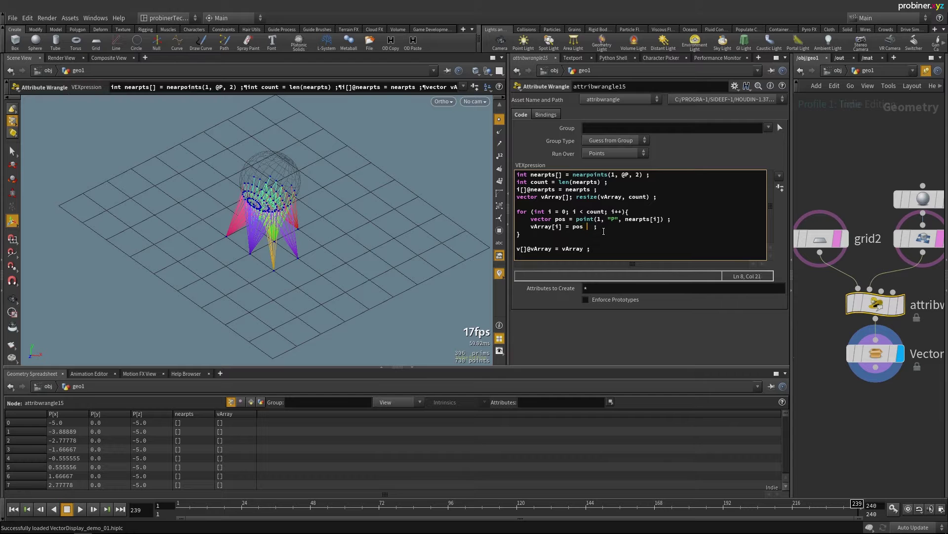
left_click(889, 353)
left_click(687, 210)
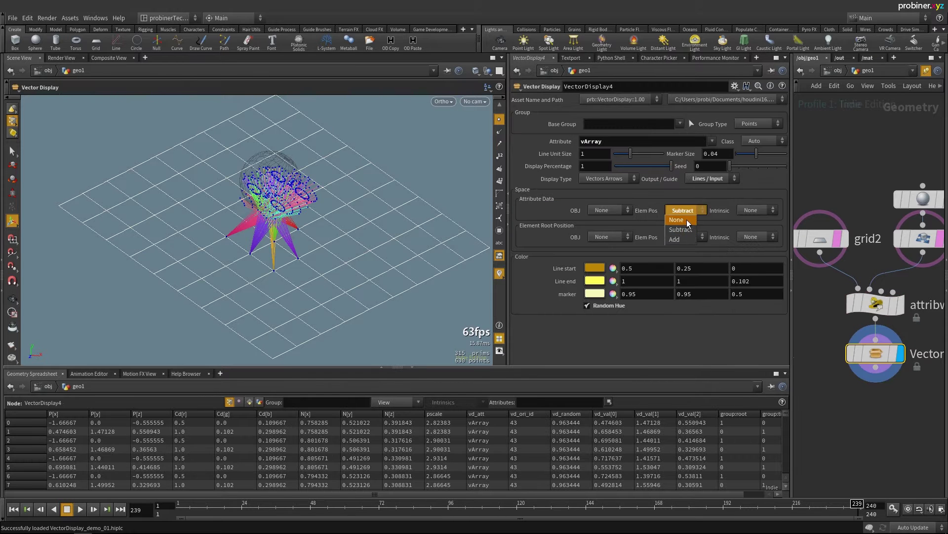
left_click(684, 205)
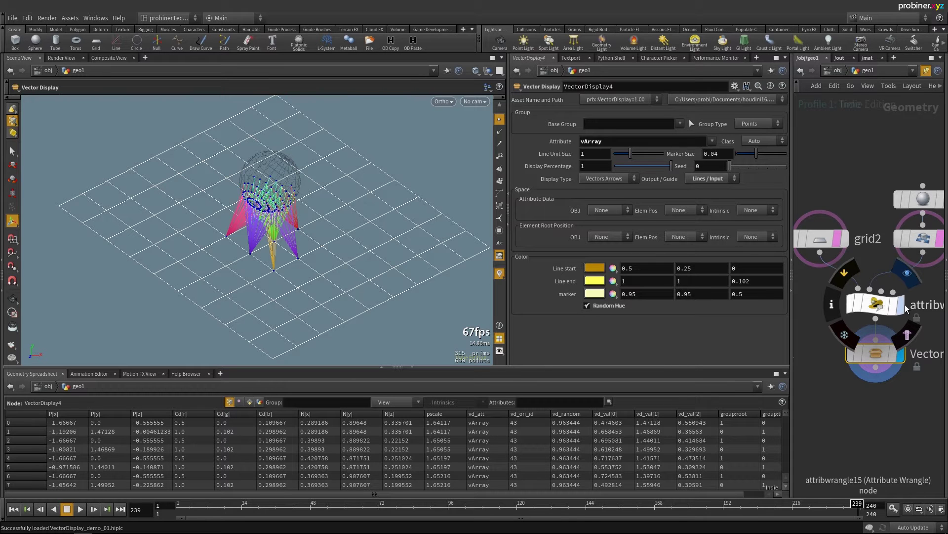
Remove the "- @P" term from the wrangle's vArray[i] assignment and return to the VectorDisplay4 parameters
left_click(878, 305)
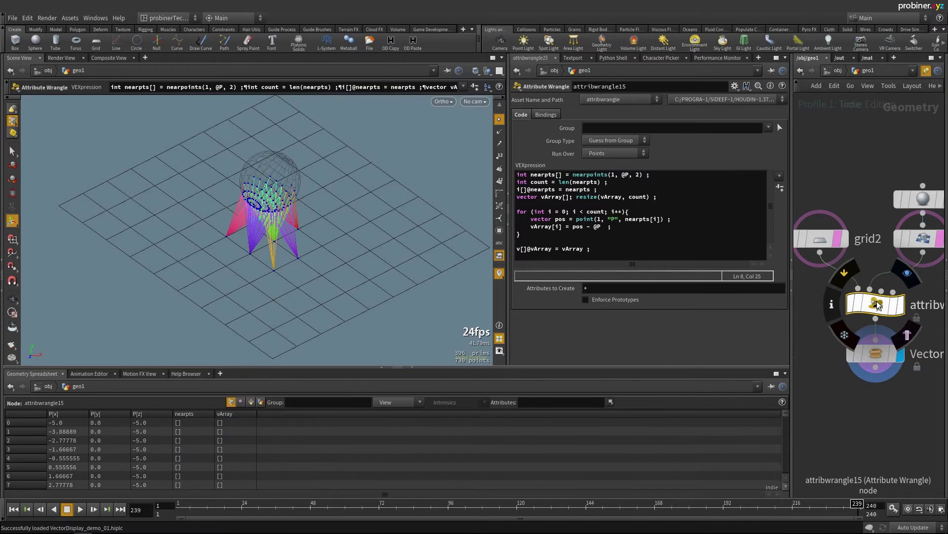
left_click(877, 352)
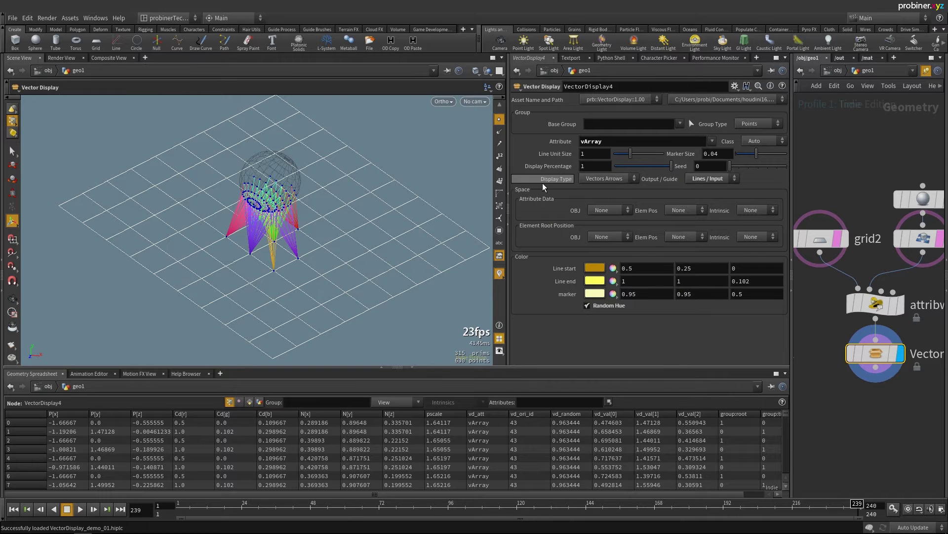
left_click(882, 308)
key("BackSpace")
key("BackSpace")
key("BackSpace")
key("BackSpace")
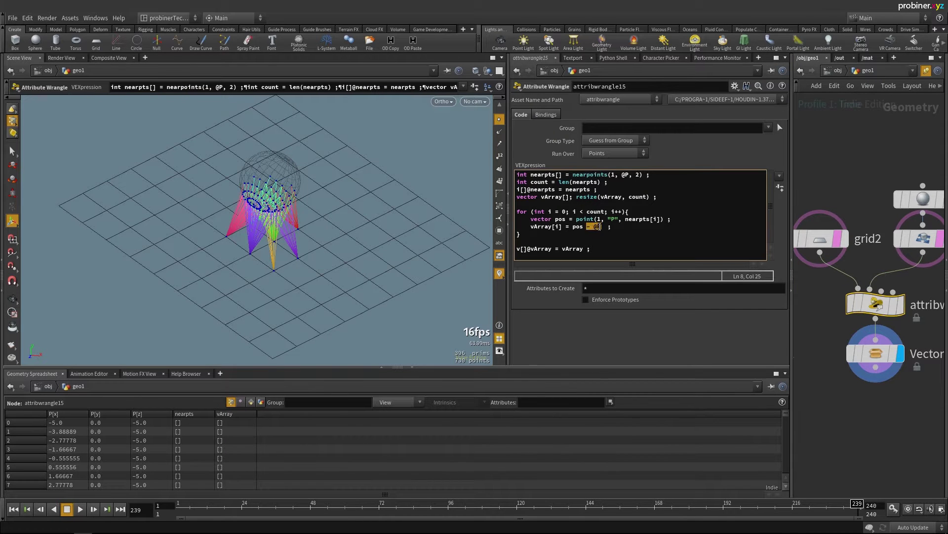
left_click(865, 357)
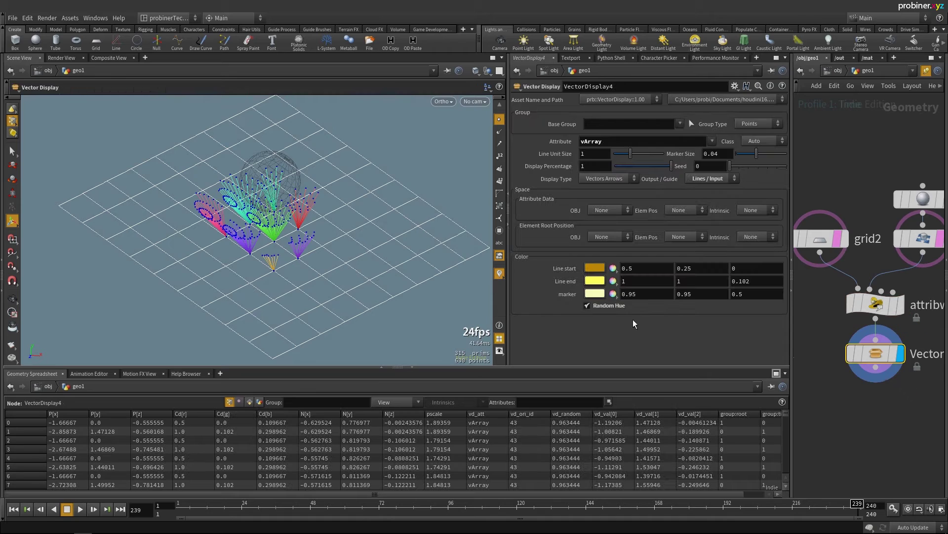
Toggle Random Hue off and back on for VectorDisplay4 and examine the vector fans above the grid
left_click(598, 307)
left_click(597, 307)
left_click(597, 307)
left_click(597, 306)
left_click_drag(356, 251, 201, 261, "alt")
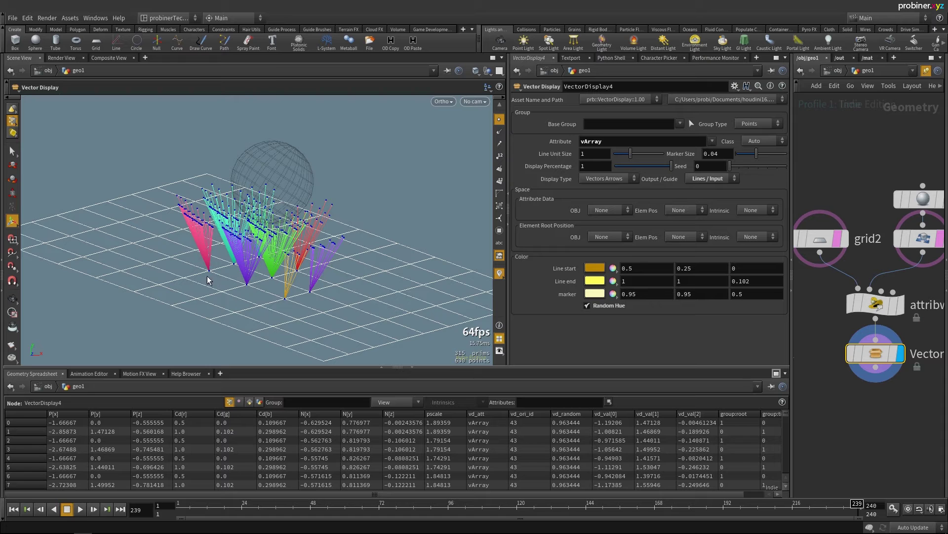
left_click_drag(218, 226, 214, 271)
middle_click_drag(214, 271, 215, 251)
Display and select the VectorDisplay1 node under the pighead null and view the head from the front
middle_click_drag(820, 386, 946, 374)
left_click(832, 343)
left_click(815, 346)
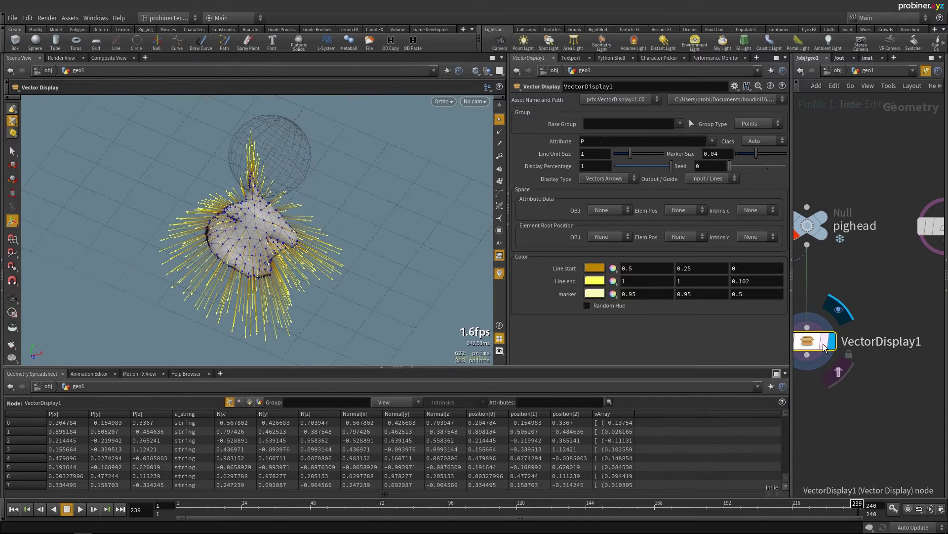
left_click(838, 372)
left_click_drag(342, 300, 290, 267)
middle_click_drag(290, 267, 266, 219)
Review VectorDisplay1's available vector attributes and the pighead null's node information
left_click_drag(604, 144, 387, 184)
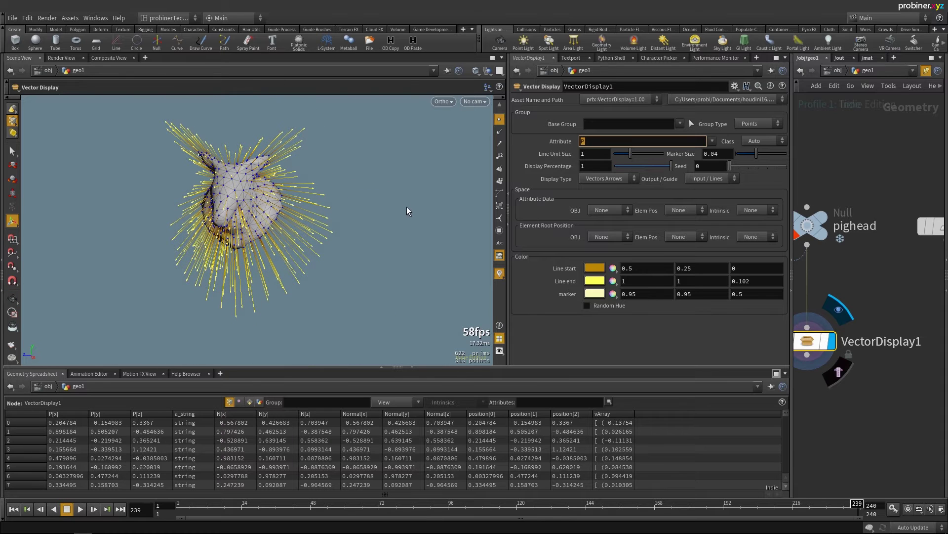
left_click(522, 150)
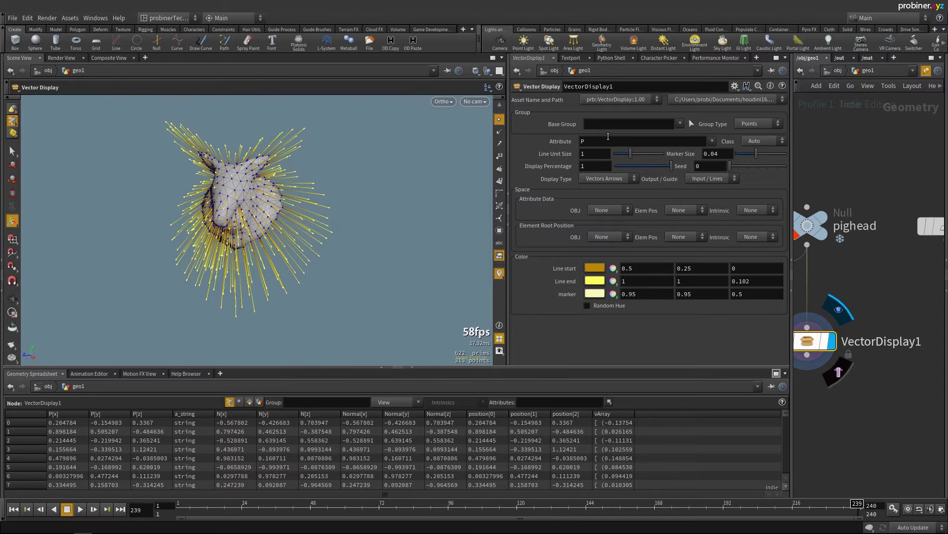
left_click(713, 140)
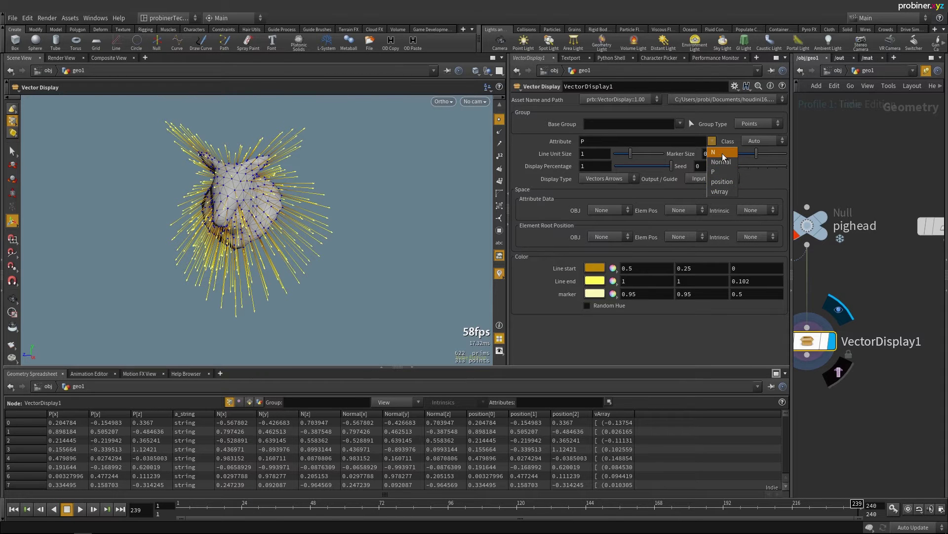
left_click(856, 167)
middle_click(807, 233)
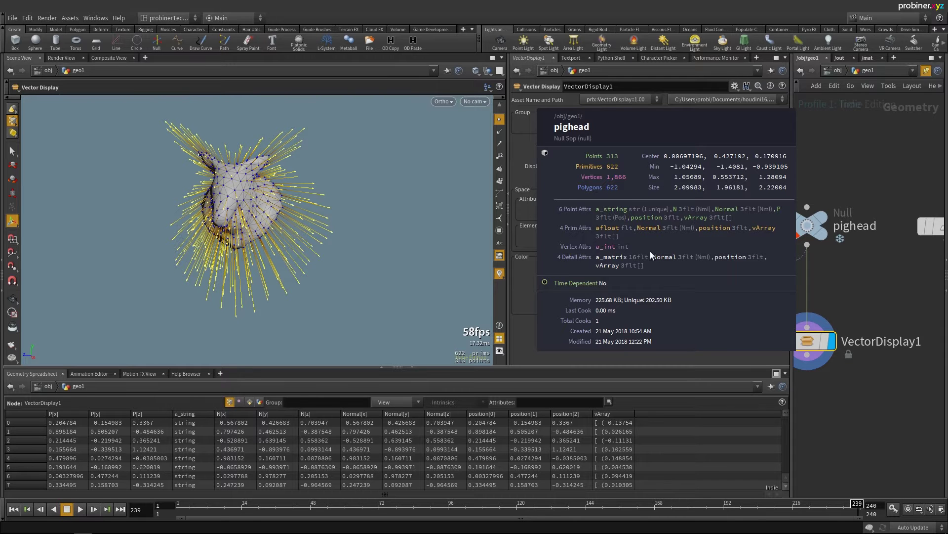
middle_click_drag(650, 250, 619, 266)
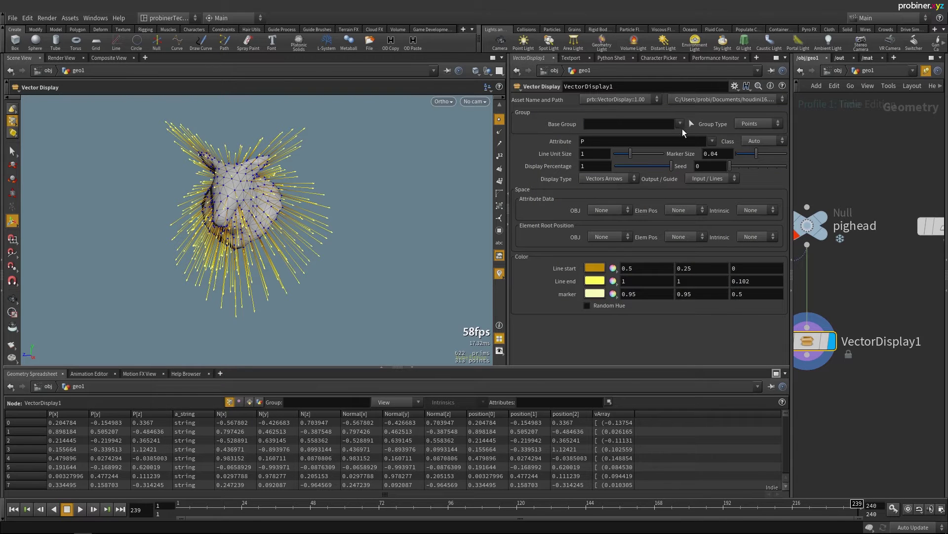
Set VectorDisplay1's Attribute to vArray
left_click(713, 142)
left_click(721, 192)
left_click_drag(296, 198, 383, 200, "alt")
Preview the vArray vectors with the attribute Class set to Primitive and then to Detail
left_click(763, 141)
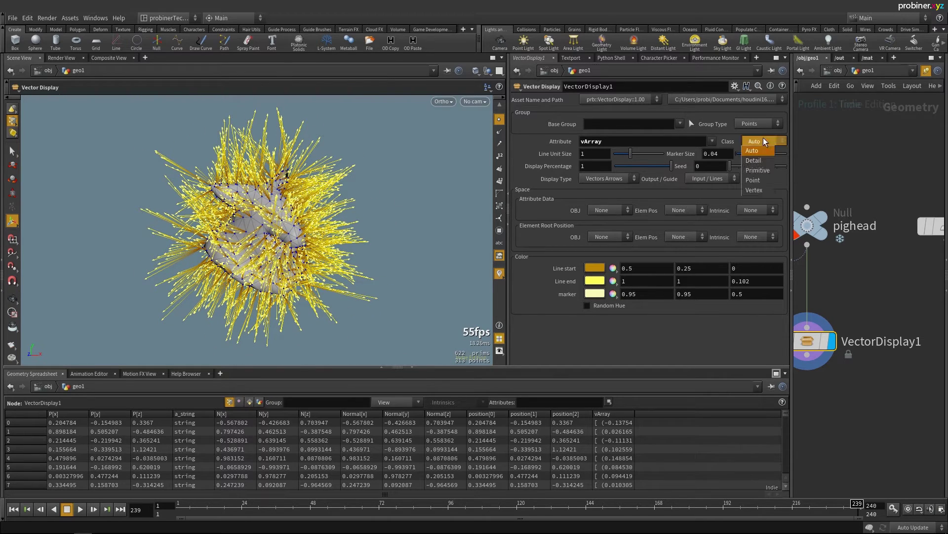
left_click(764, 173)
left_click_drag(316, 234, 363, 208)
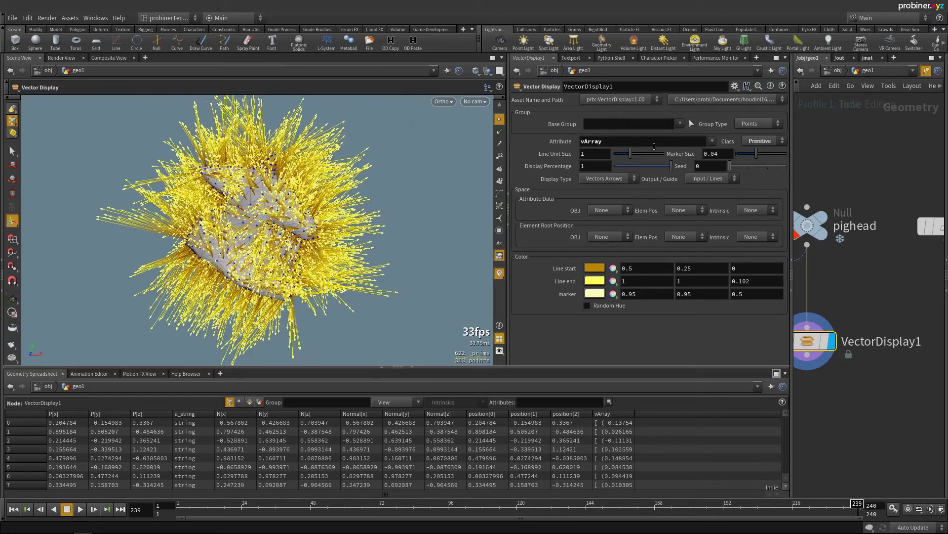
left_click(749, 143)
left_click(761, 153)
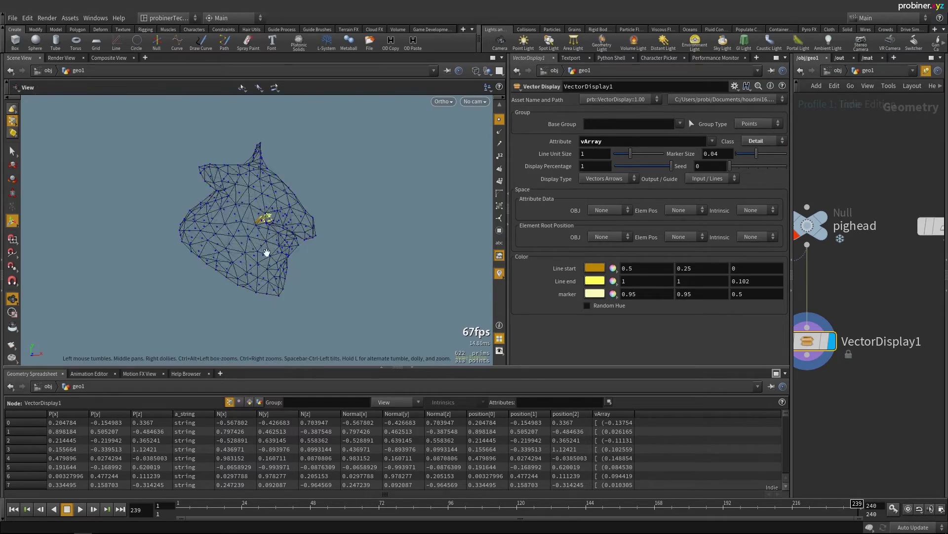
mouse_move(267, 252)
left_mouse_down()
mouse_move(206, 239)
mouse_move(303, 214)
left_mouse_up()
Set the attribute Class of VectorDisplay1 to Point
left_click(763, 141)
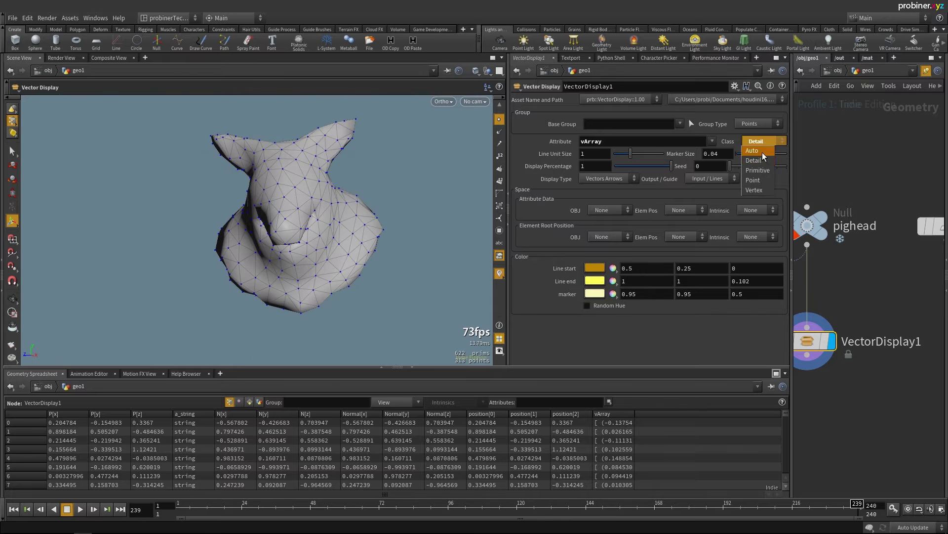
left_click(762, 181)
left_click_drag(355, 197, 469, 129, "alt")
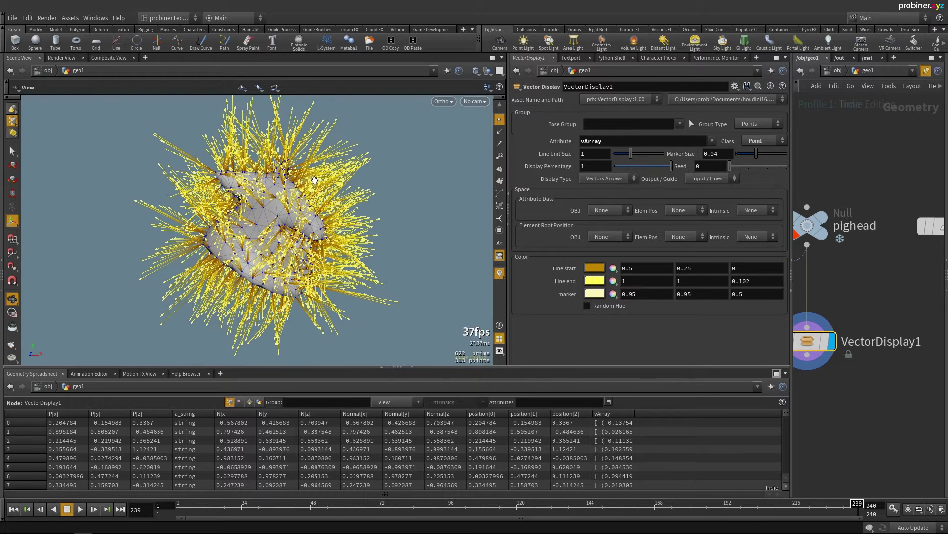
Try a Line Unit Size of 1.85 for the vectors and restore it to 1
mouse_move(630, 153)
left_mouse_down()
mouse_move(652, 156)
mouse_move(631, 154)
mouse_move(651, 156)
mouse_move(642, 155)
left_mouse_up()
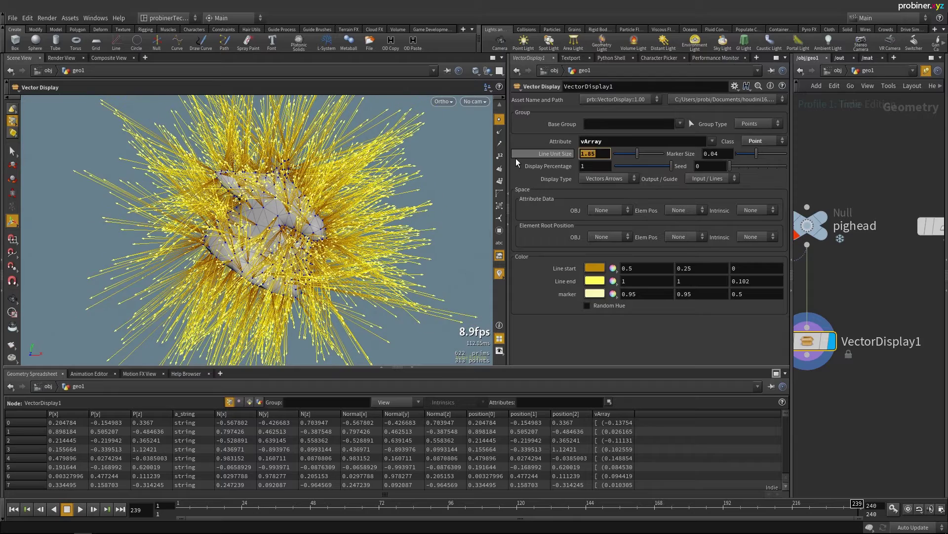
type("1")
key("Return")
Examine the arrow markers around the pig head's ears at close and distant zoom levels
scroll(366, 188, "up", 3, "alt")
middle_click_drag(368, 182, 378, 267, "alt")
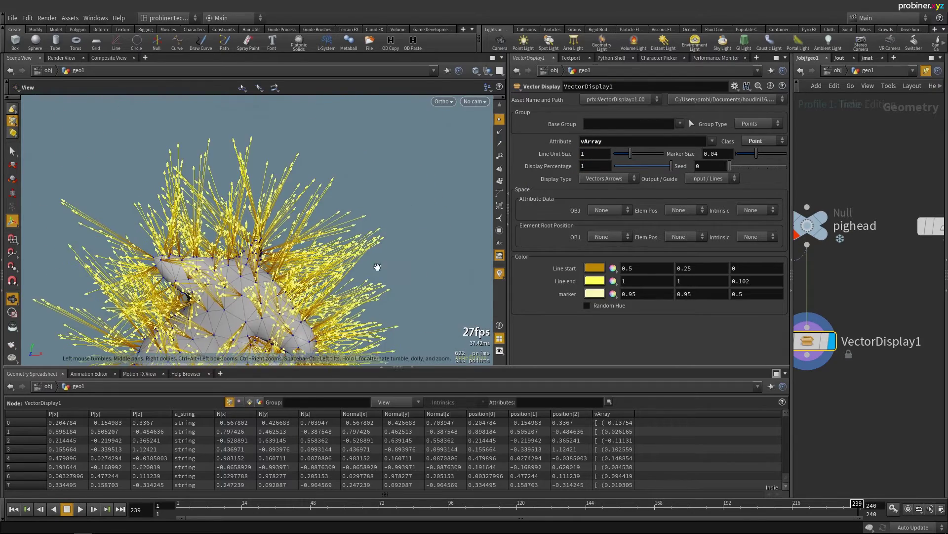
scroll(377, 217, "up", 5, "alt")
middle_click_drag(377, 217, 444, 163, "alt")
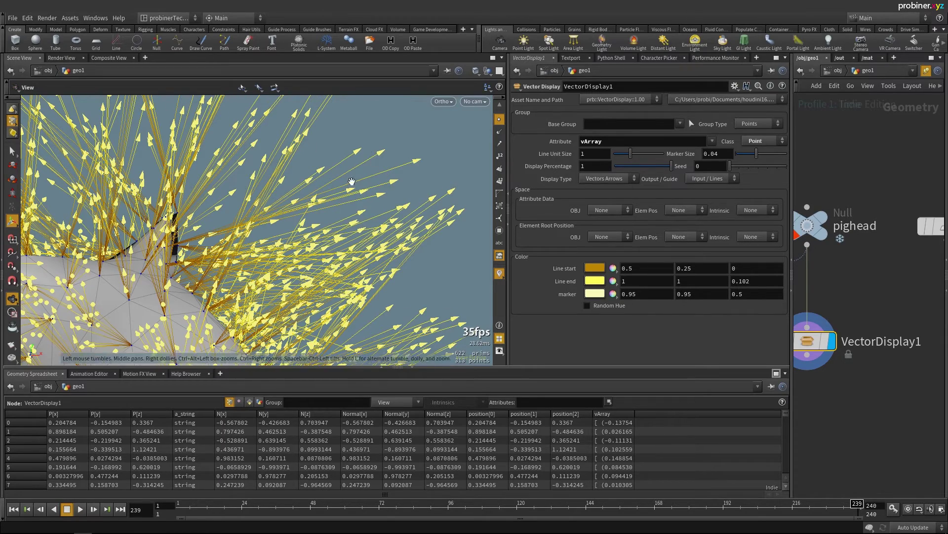
scroll(371, 166, "down", 8)
scroll(345, 171, "up", 4)
scroll(345, 171, "up", 3)
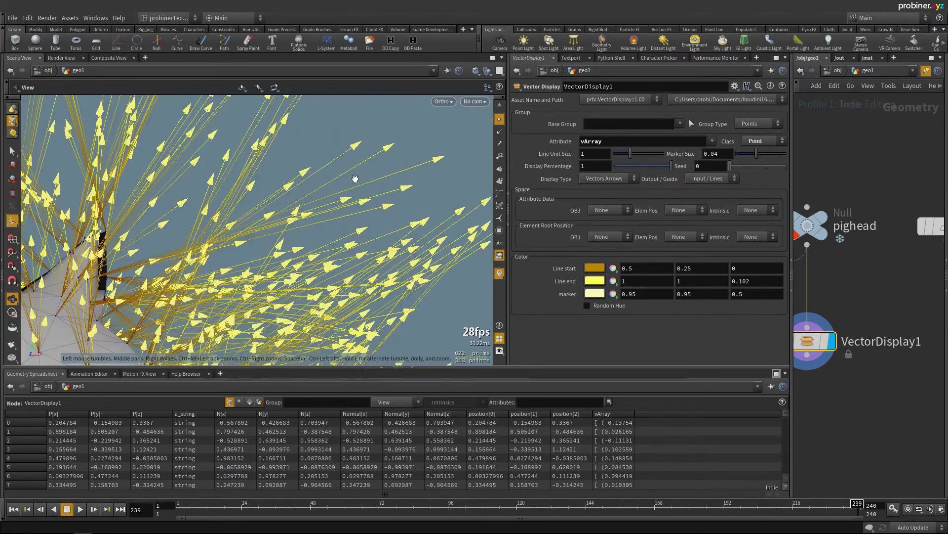
scroll(354, 183, "down", 8)
scroll(356, 186, "up", 8)
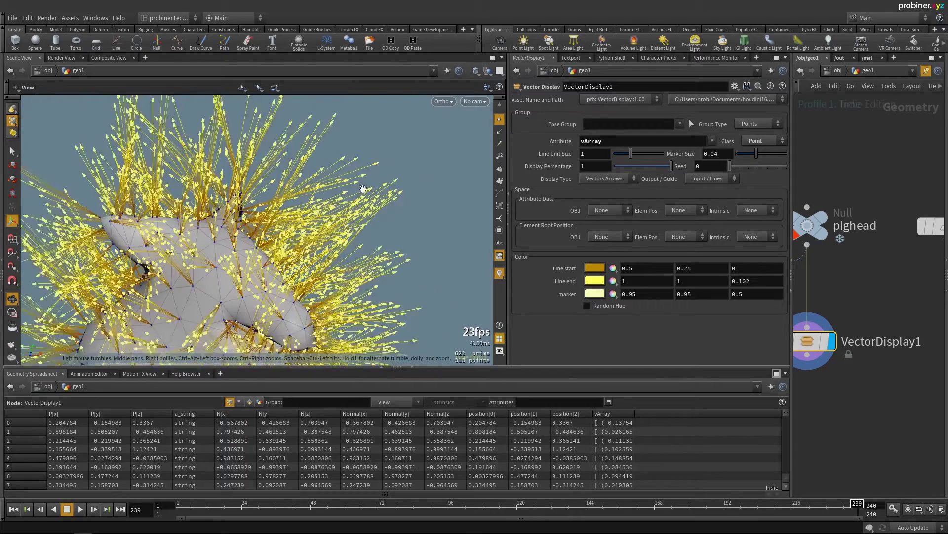
scroll(356, 186, "down", 2)
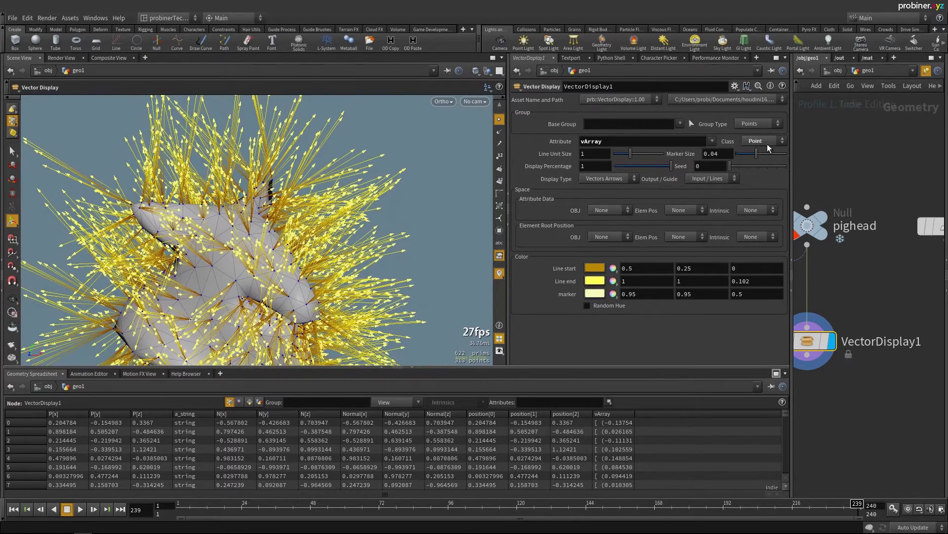
Set the Display Type of VectorDisplay1 to Lines Dots and view the dotted lines around the pig head
mouse_move(756, 154)
left_mouse_down()
mouse_move(768, 156)
mouse_move(730, 159)
mouse_move(769, 157)
mouse_move(756, 155)
left_mouse_up()
left_click(618, 179)
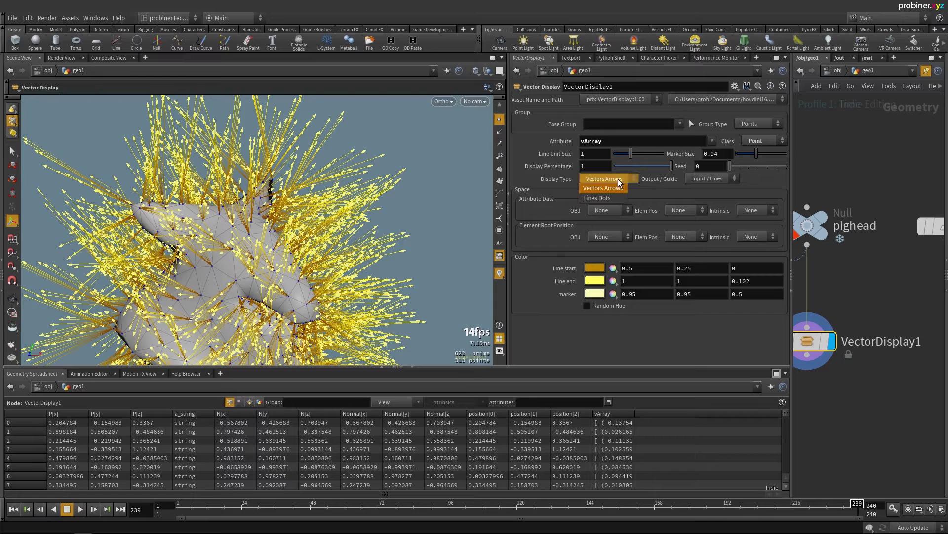
left_click(585, 200)
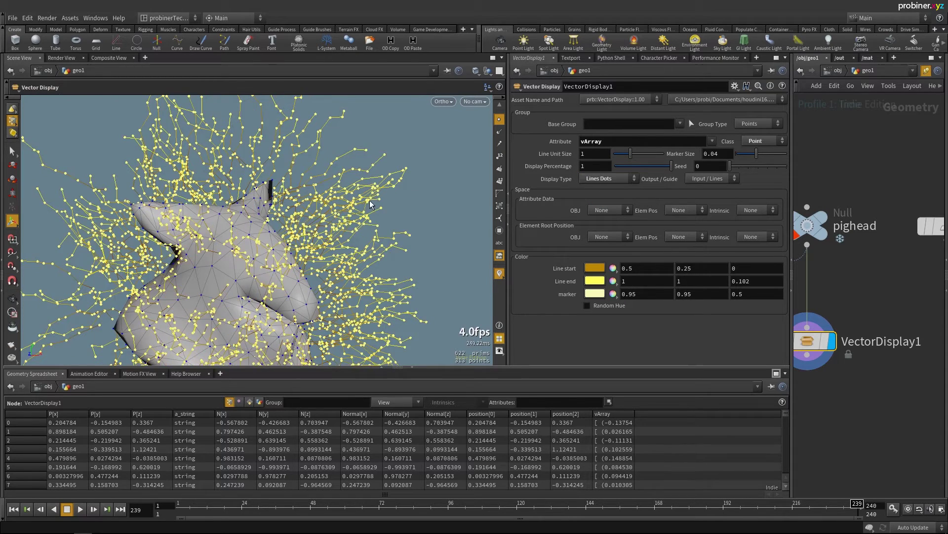
left_click_drag(346, 207, 326, 189, "alt")
left_click_drag(378, 125, 303, 220)
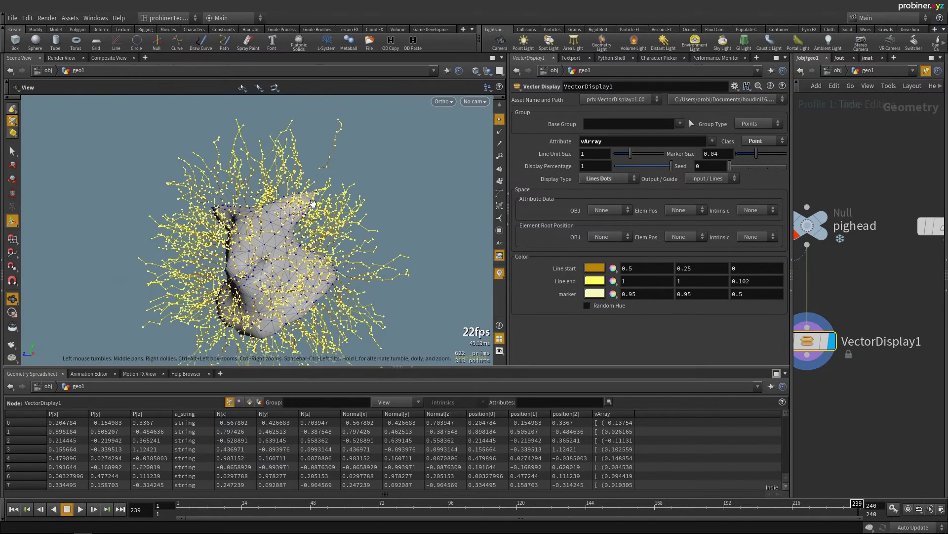
key("Return")
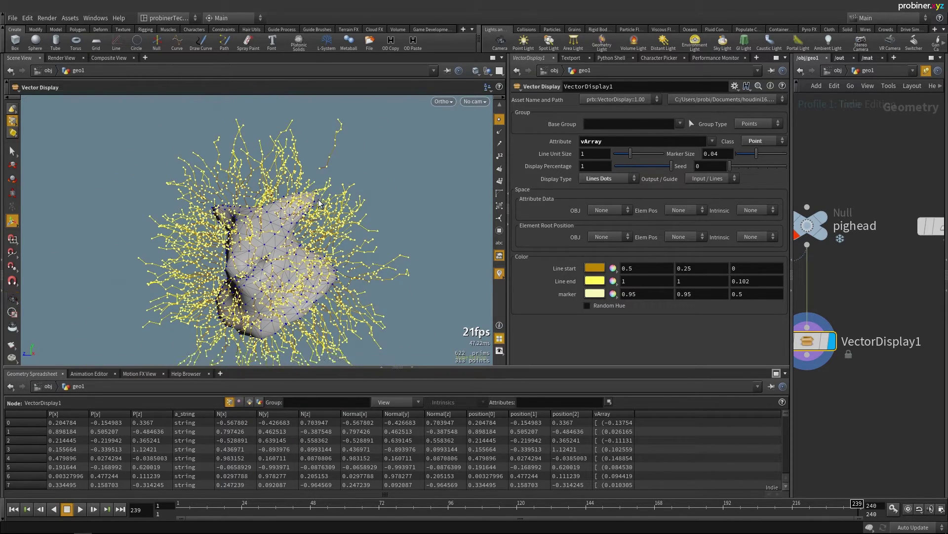
key("Escape")
left_click_drag(324, 206, 268, 209)
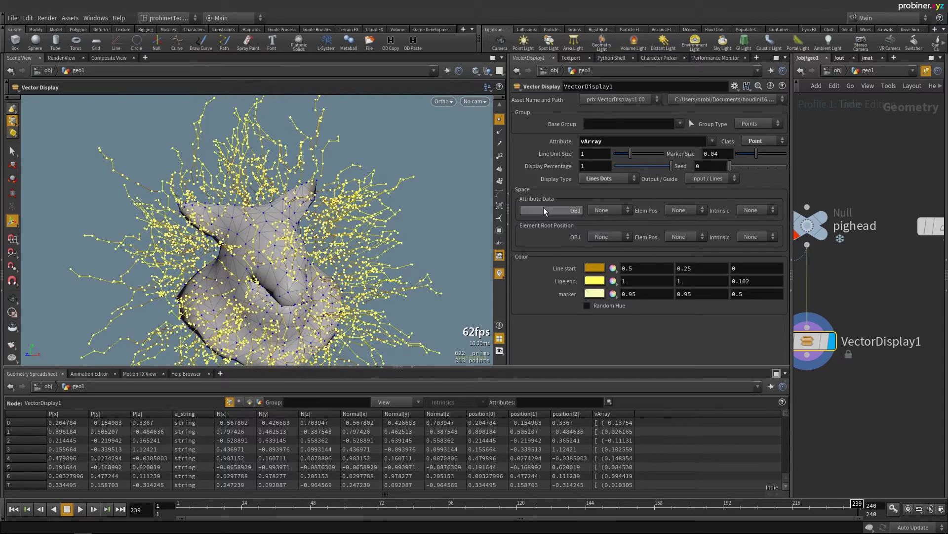
Compare Vectors Arrows with Lines Dots, ending on Lines Dots, and try Random Hue on and off
left_click(598, 188)
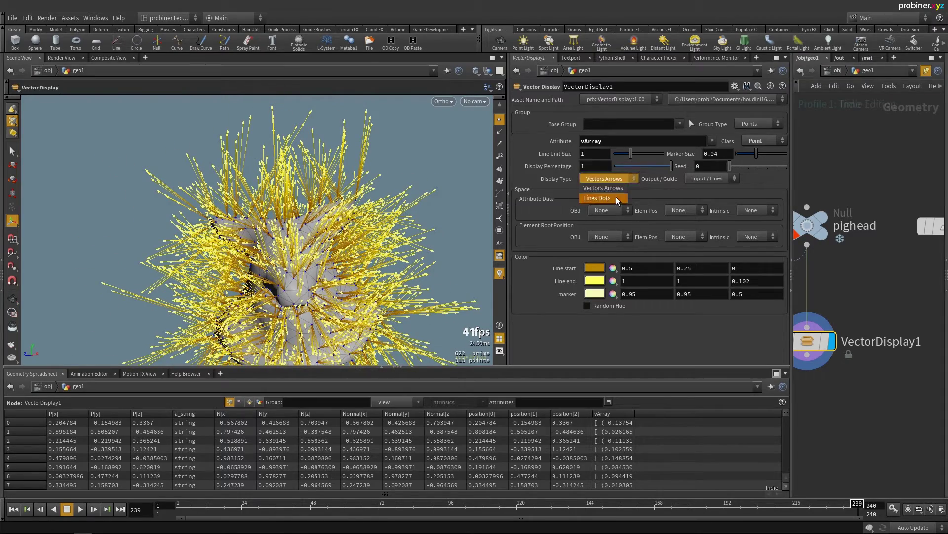
left_click(606, 198)
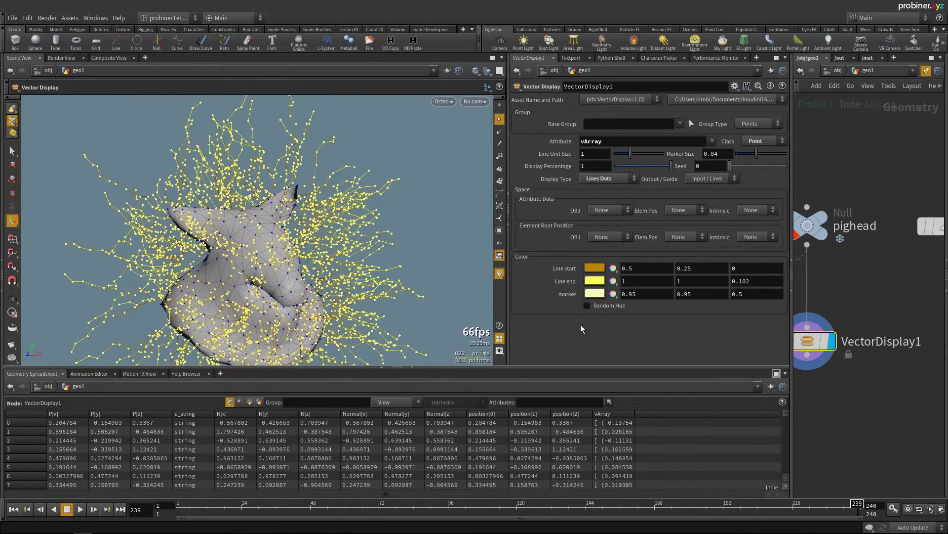
left_click(587, 305)
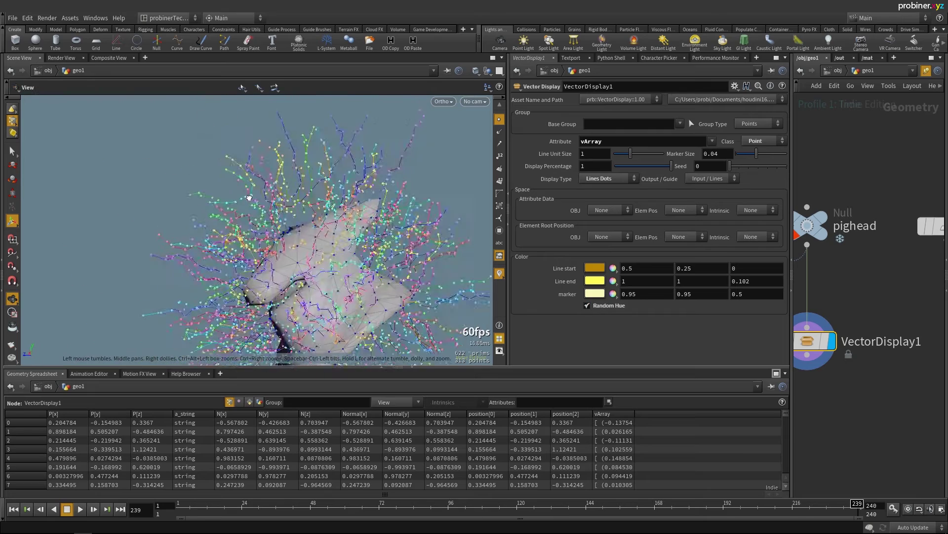
left_click(588, 305)
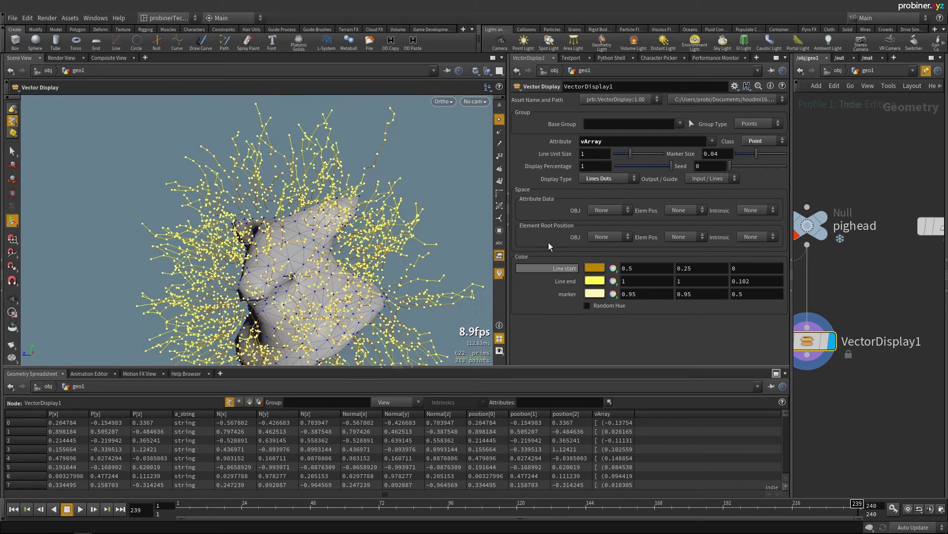
Set the Line start color to green (0, 0.9, 0) and the Line end color to cyan (0, 0.9, 0.9)
left_click(600, 270)
left_click(625, 200)
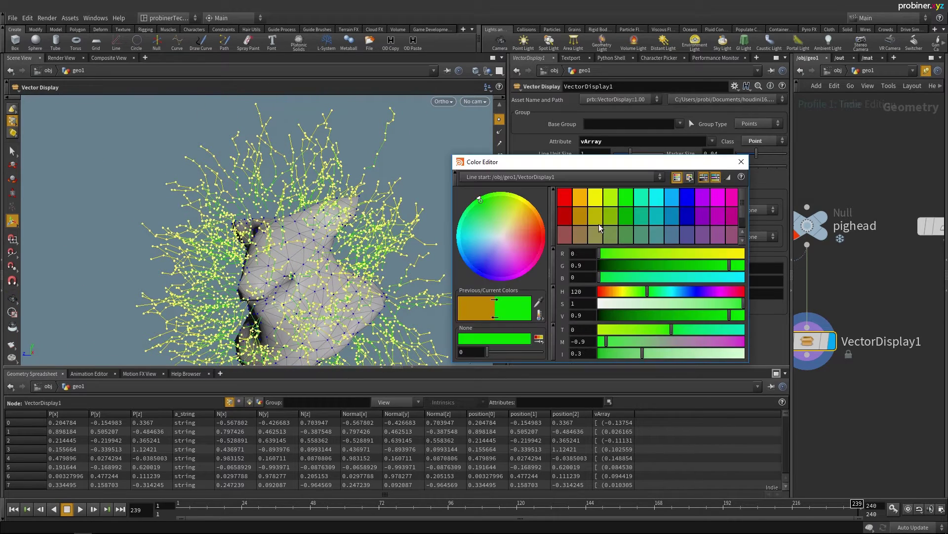
left_click(741, 161)
left_click(596, 281)
left_click(657, 197)
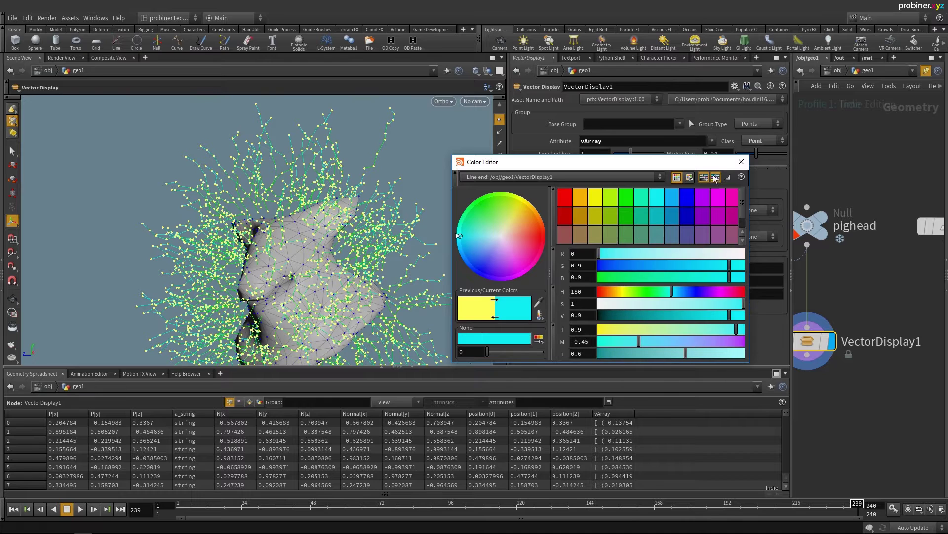
left_click(742, 161)
Set the marker color of VectorDisplay1 to magenta (0.9, 0, 0.9)
left_click(594, 295)
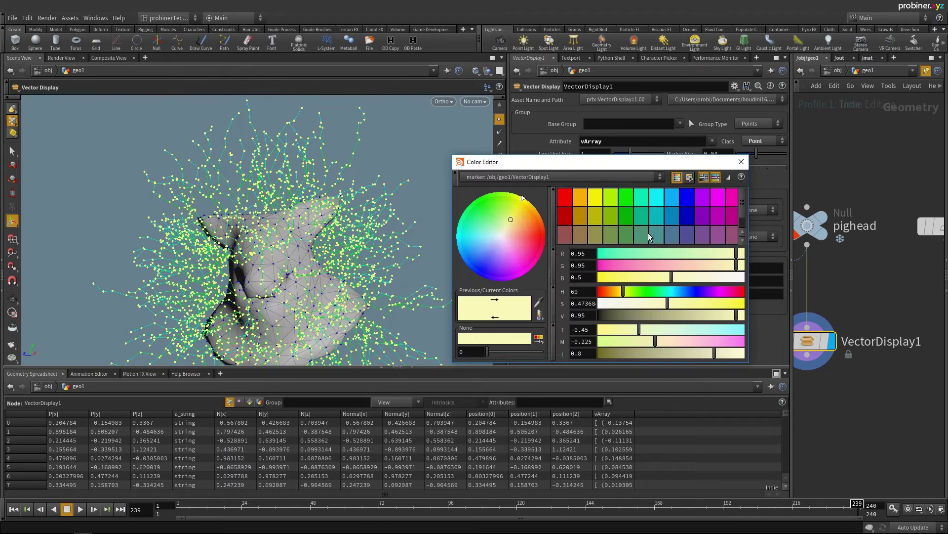
left_click(721, 198)
left_click(742, 163)
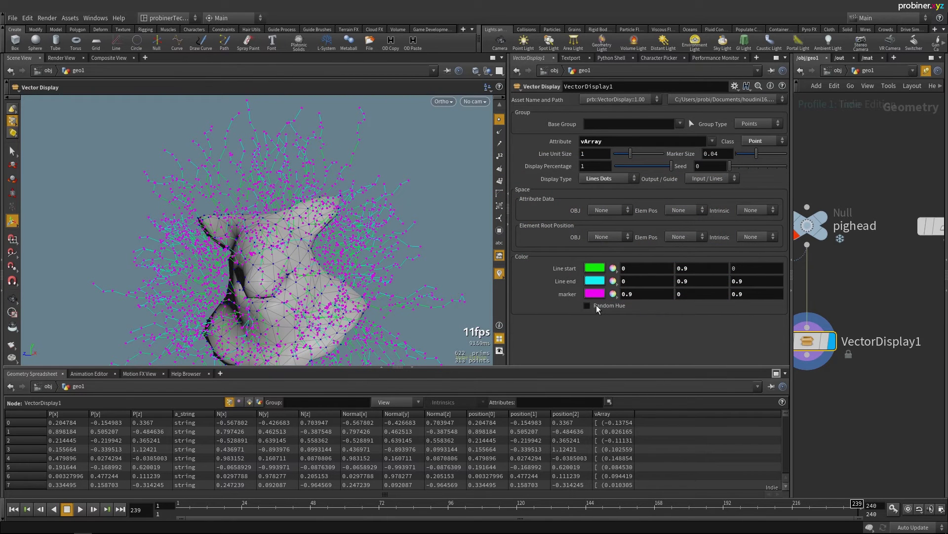
Enable Random Hue and set the Display Type to Vectors Arrows
left_click(597, 304)
left_click(604, 188)
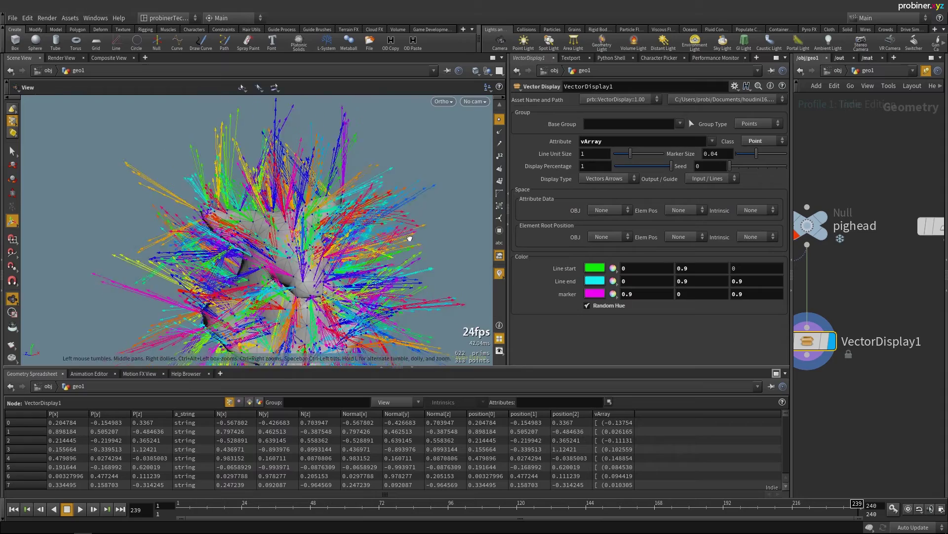
left_click(609, 306)
Undo the recent display changes back to the original line start, line end and marker colors
key("ctrl+z")
key("ctrl+z")
key("ctrl+z")
key("ctrl+z")
key("ctrl+z")
key("ctrl+z")
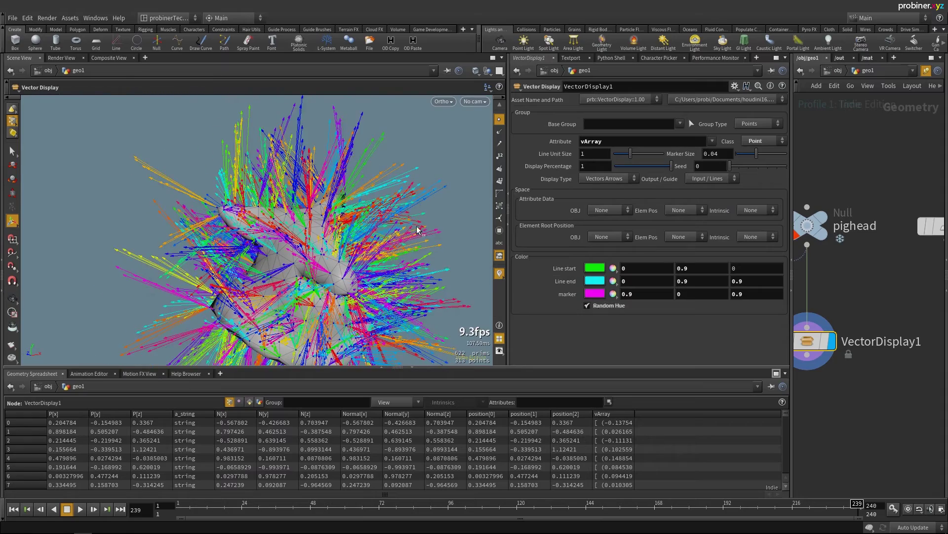
key("ctrl+z")
key("ctrl+z")
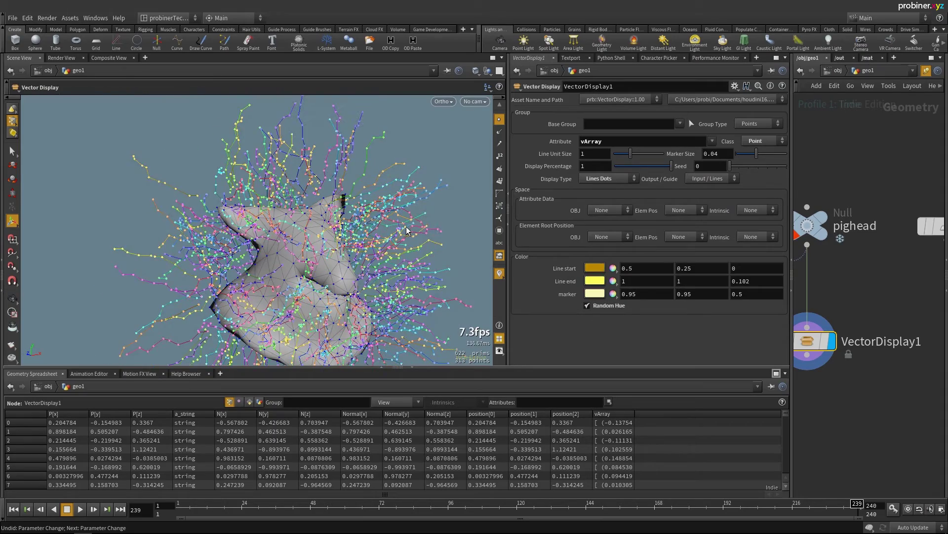
Set the Display Type to Vectors Arrows and turn off Random Hue
left_click(605, 189)
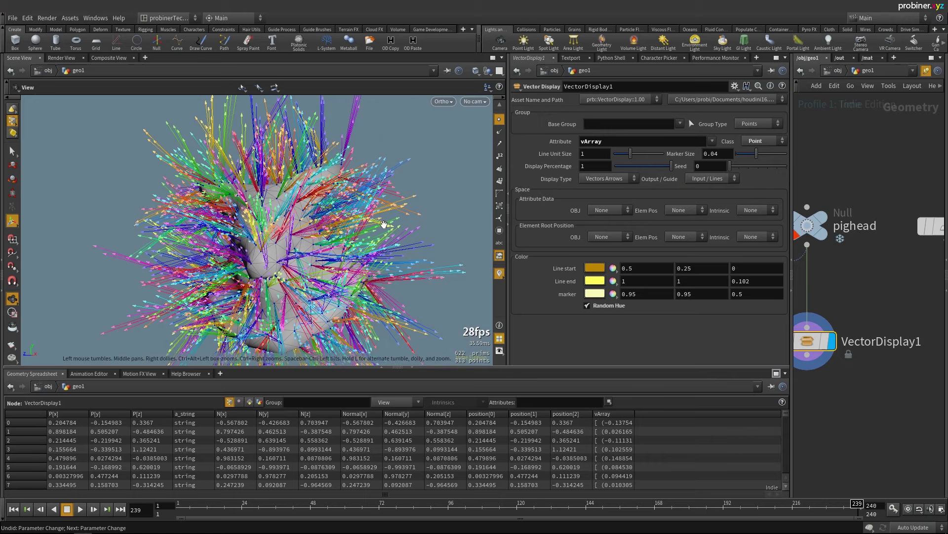
left_click(588, 306)
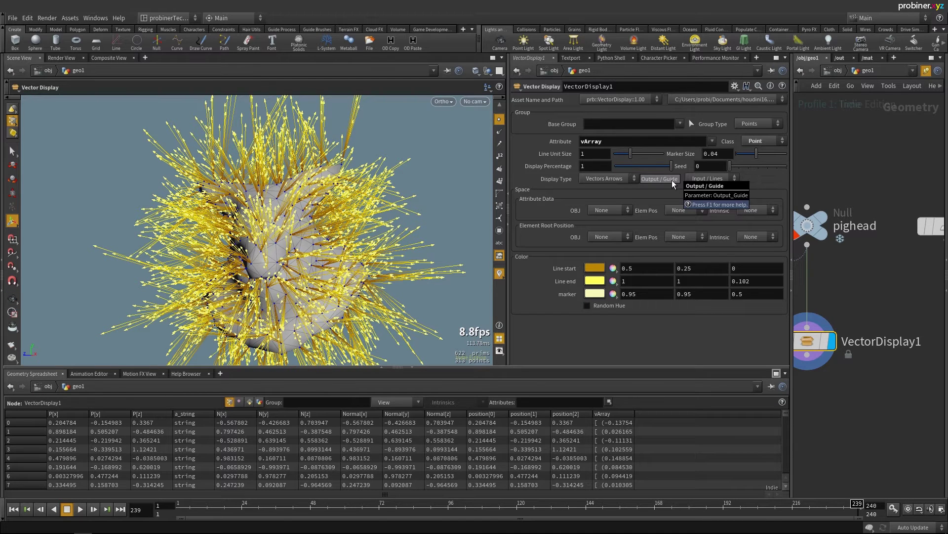
left_click_drag(321, 203, 371, 197, "alt")
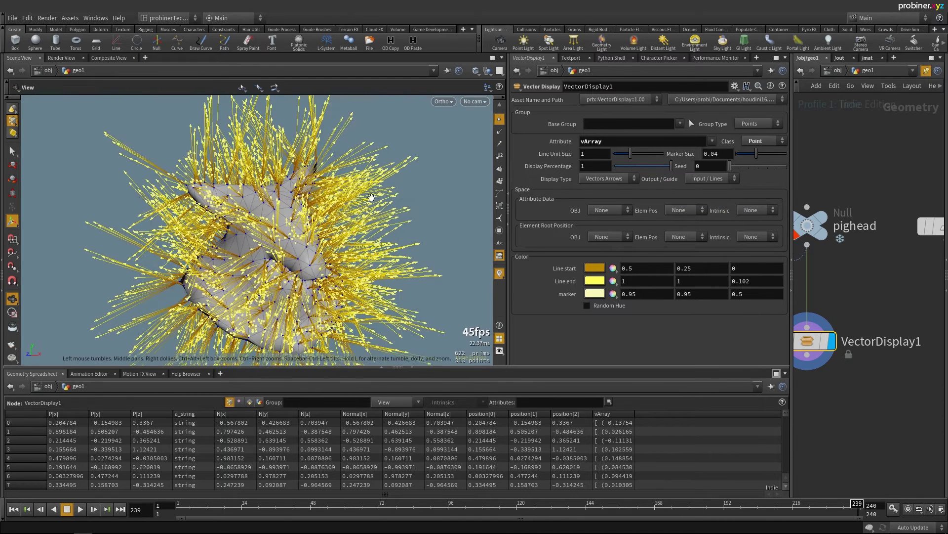
left_click_drag(277, 190, 329, 192)
Add a Null node wired below VectorDisplay1 and display its output
middle_click_drag(836, 392, 855, 376)
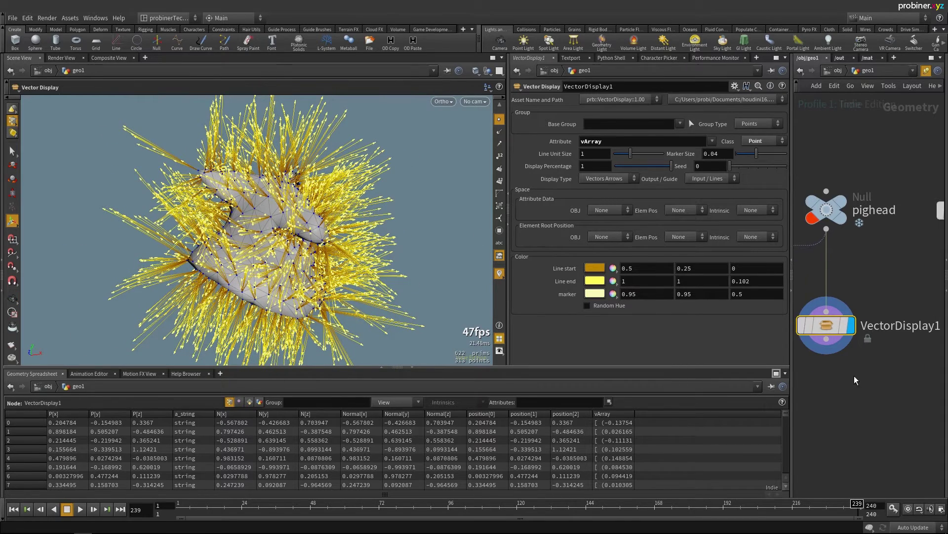
key("Tab")
type("null")
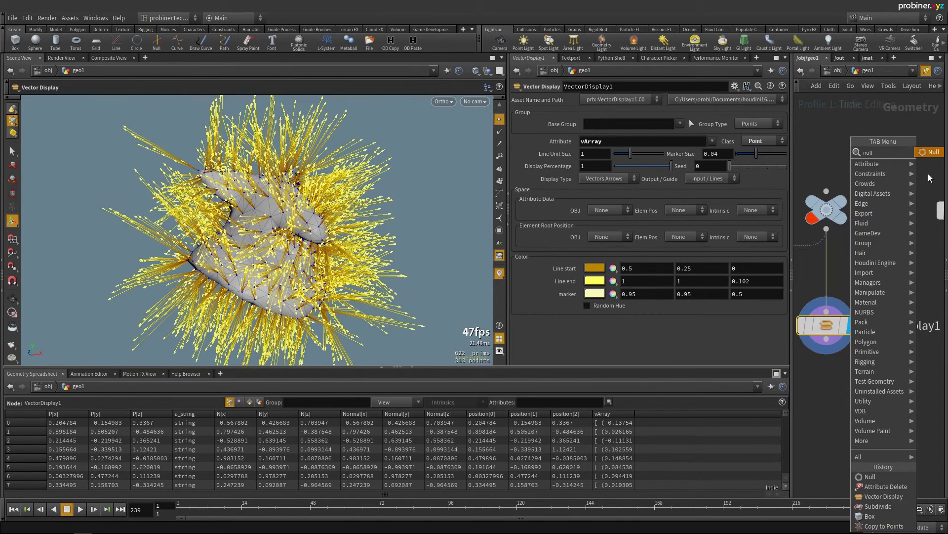
left_click(935, 157)
left_click(823, 402)
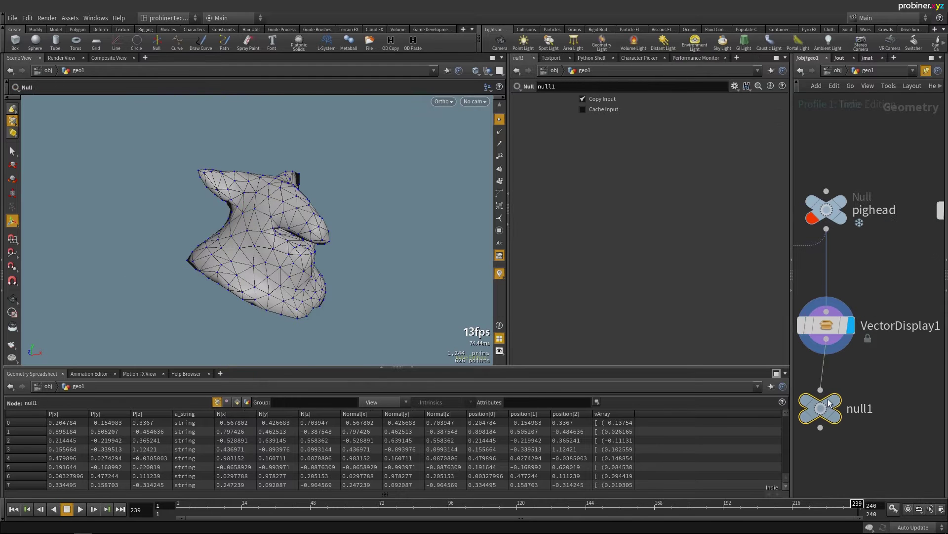
left_click(842, 395)
key("Escape")
left_click_drag(349, 258, 307, 226)
Set Output / Guide of VectorDisplay1 to Lines / Input and inspect the line geometry output by null1
left_click(827, 325)
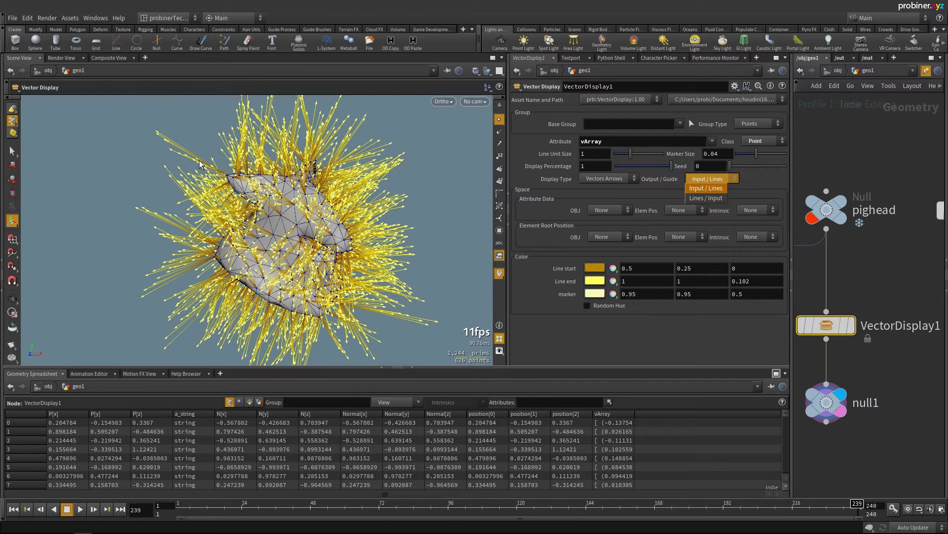
left_click(706, 198)
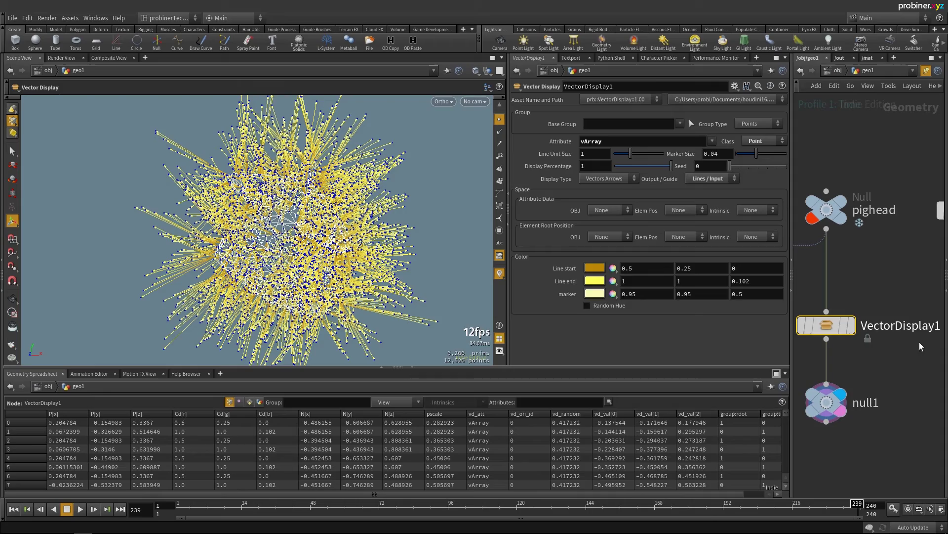
left_click(834, 404)
left_click_drag(307, 223, 390, 192, "alt")
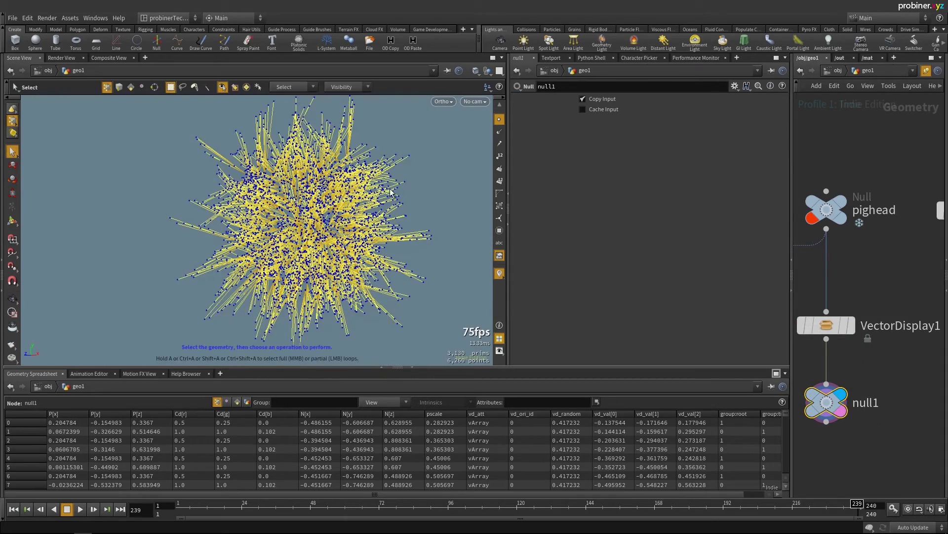
Select a large block of line primitives, try to move it with an Edit operation, and undo the transform
key("3")
key("4")
left_click_drag(406, 152, 288, 269)
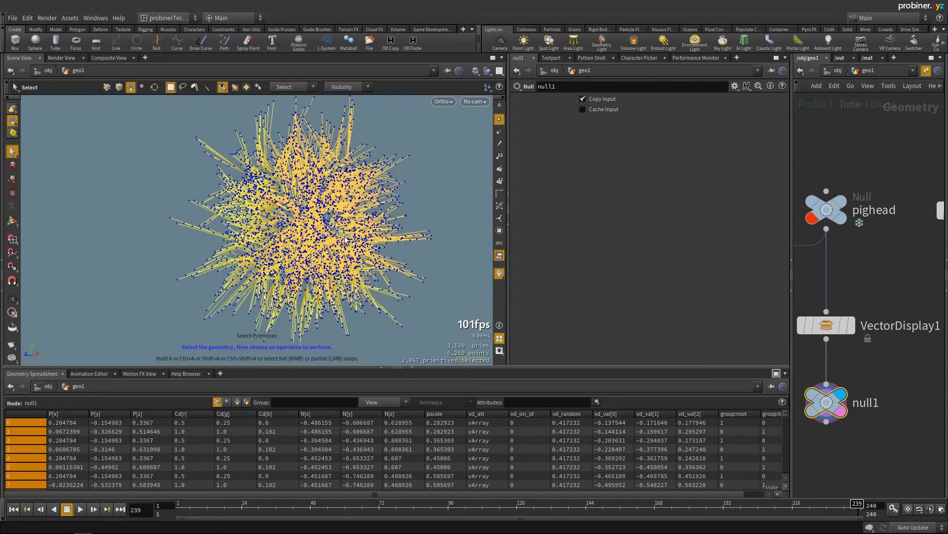
key("t")
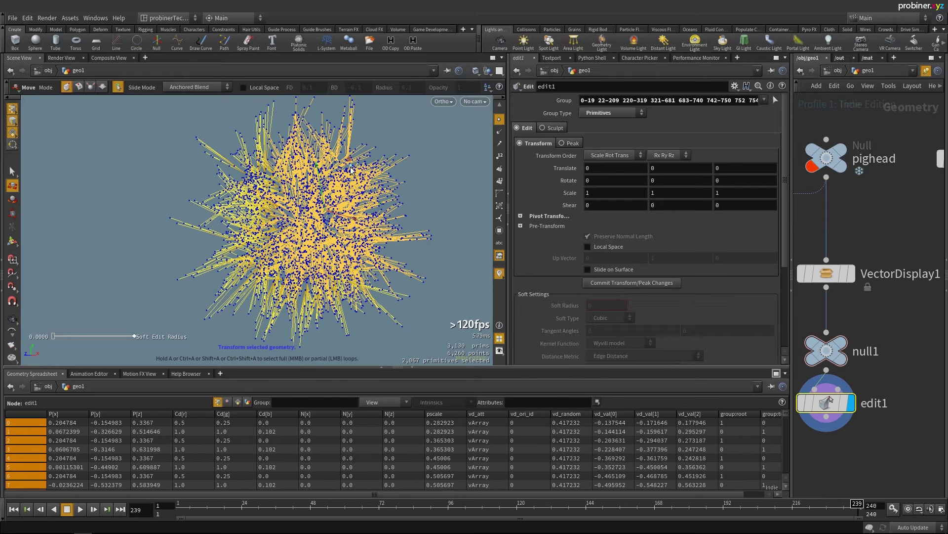
key("2")
left_click_drag(350, 173, 385, 156)
key("ctrl+z")
Move the points at one side of the line geometry by about 1.05, 0.10, 0.15 and undo the move
left_click_drag(442, 134, 350, 247)
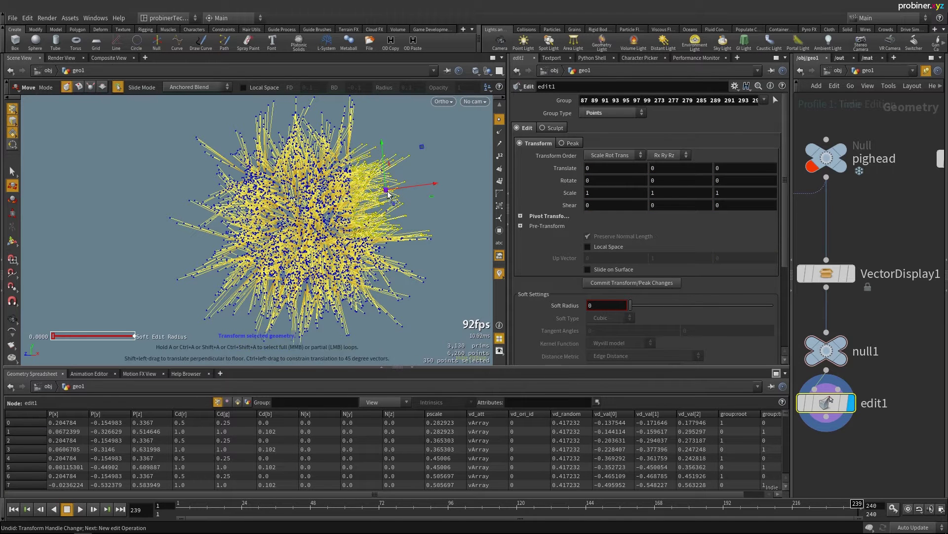
left_click_drag(388, 191, 455, 179, "shift")
scroll(429, 212, "down", 3)
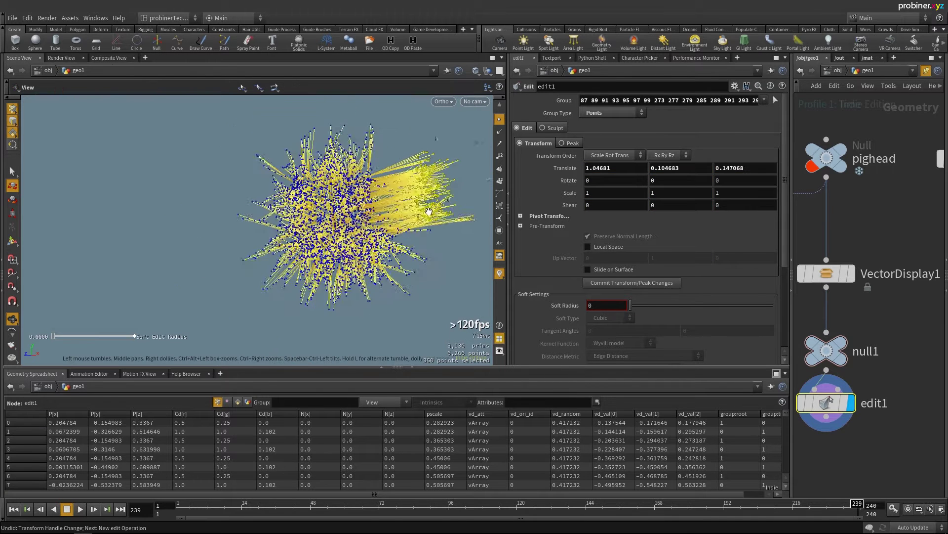
key("ctrl+z")
key("t")
scroll(290, 166, "up", 3)
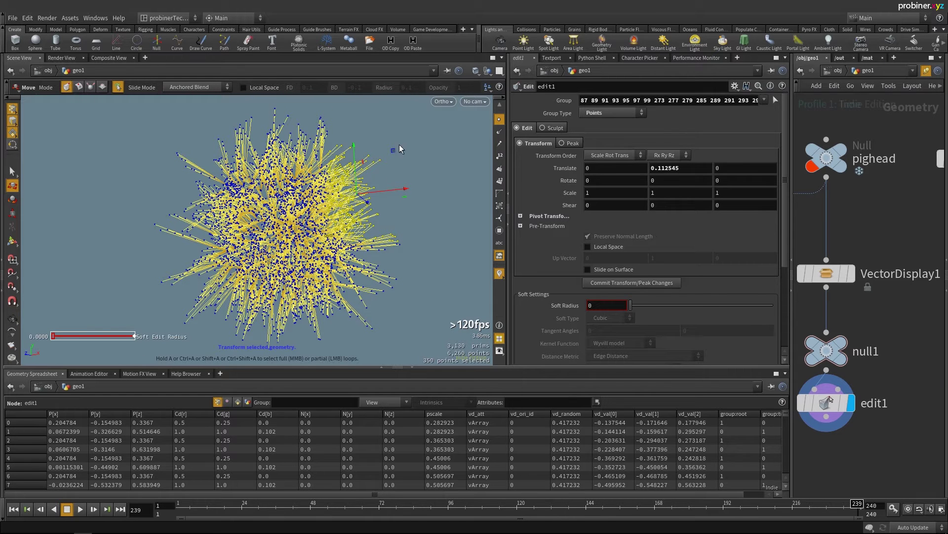
Display VectorDisplay1 and delete the null1 and edit1 nodes below it
left_click(851, 274)
left_click(838, 275)
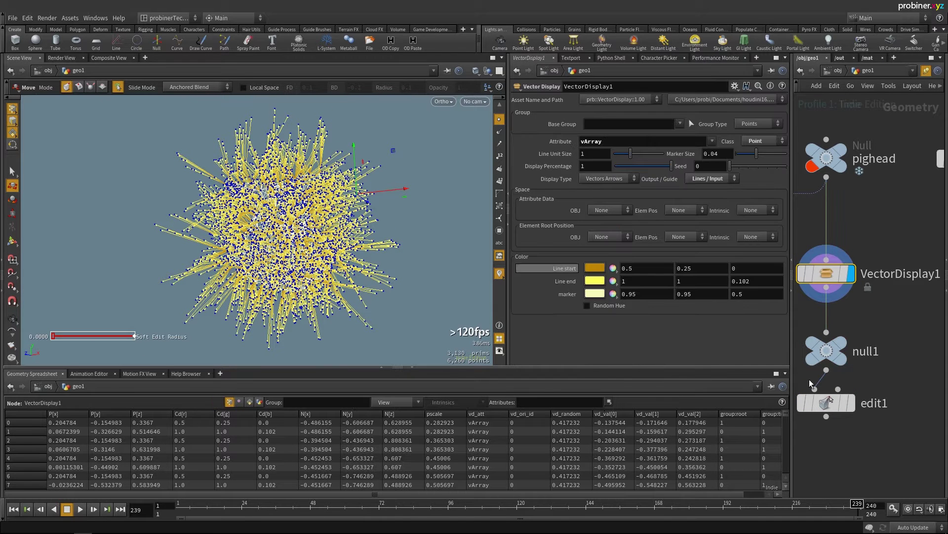
left_click_drag(891, 443, 826, 341)
key("Delete")
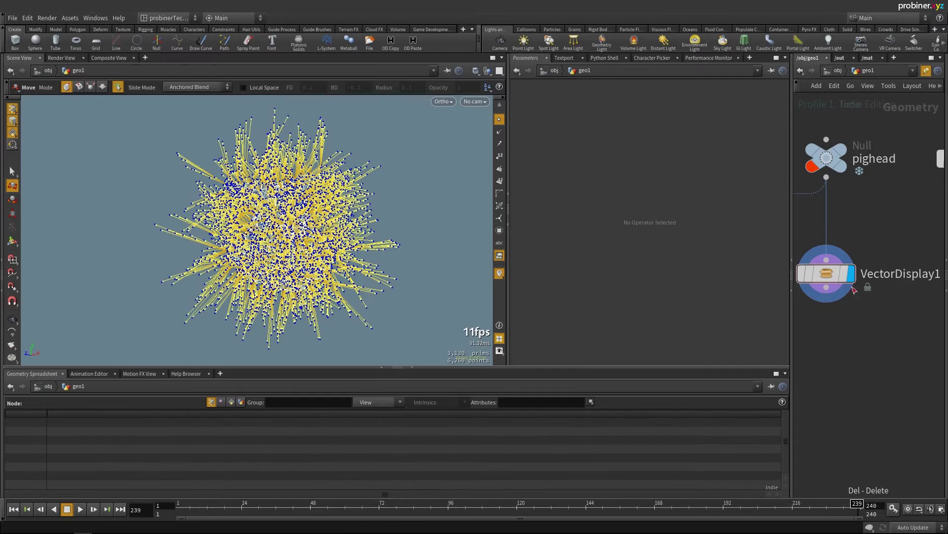
Set Output / Guide of VectorDisplay1 back to Input / Lines and view the pig head with its guide vectors
left_click(826, 273)
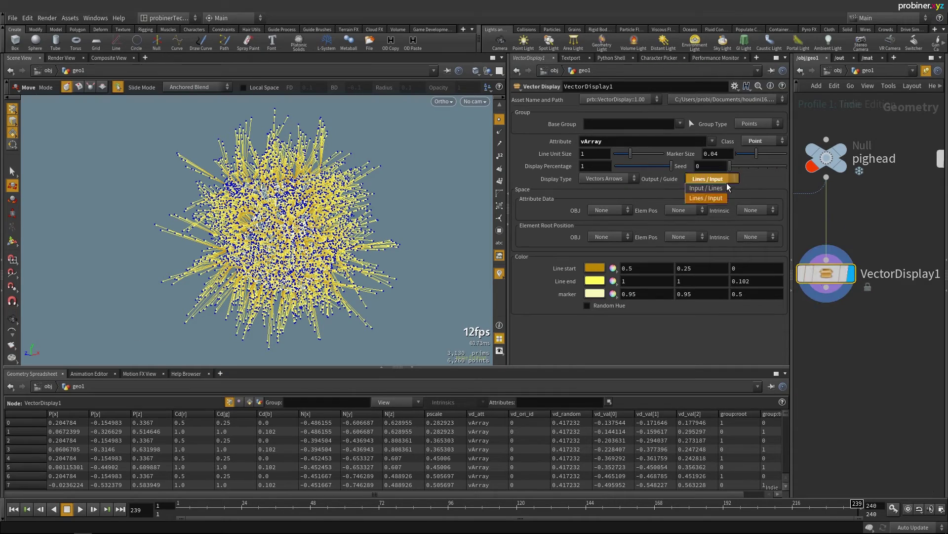
left_click(717, 190)
mouse_move(365, 212)
left_mouse_down("alt")
mouse_move(297, 217)
mouse_move(372, 206)
mouse_move(308, 215)
mouse_move(355, 215)
left_mouse_up("alt")
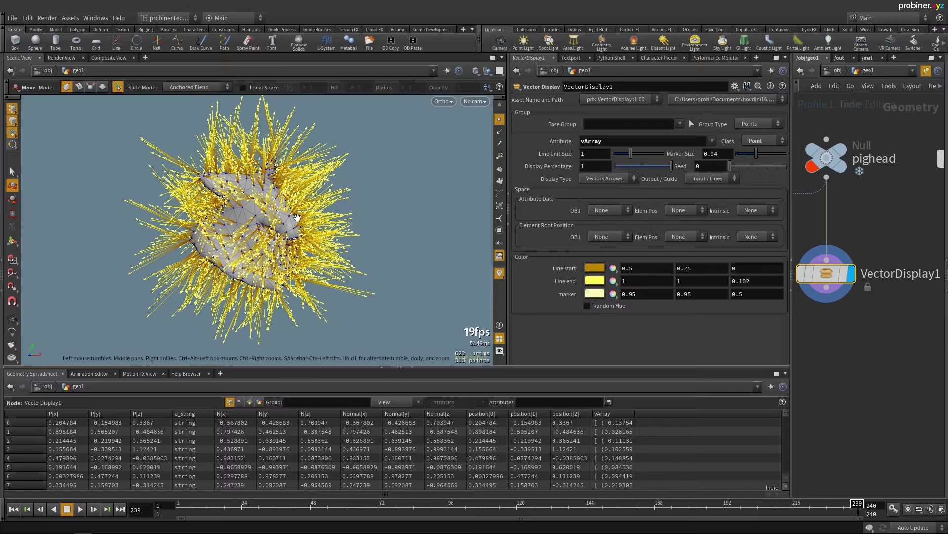
middle_click_drag(435, 218, 468, 216, "alt")
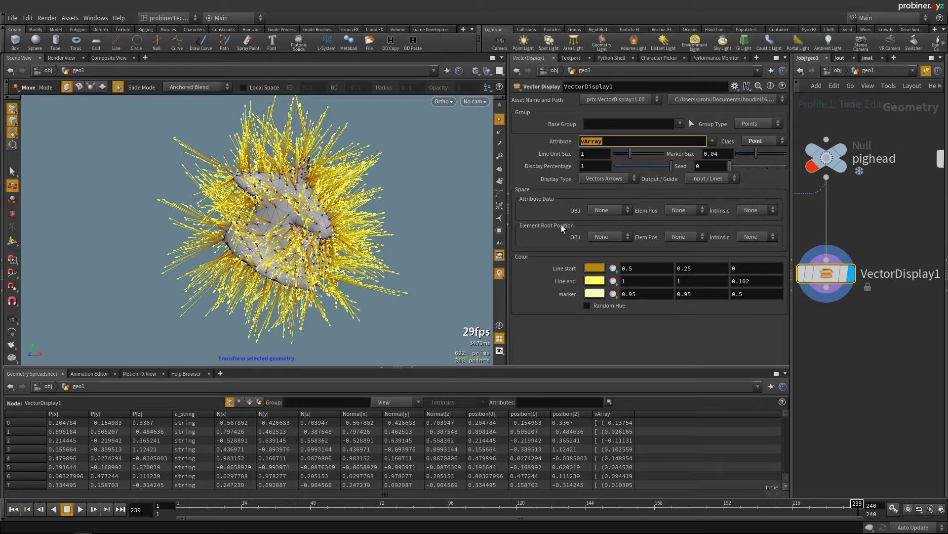
left_click(300, 213)
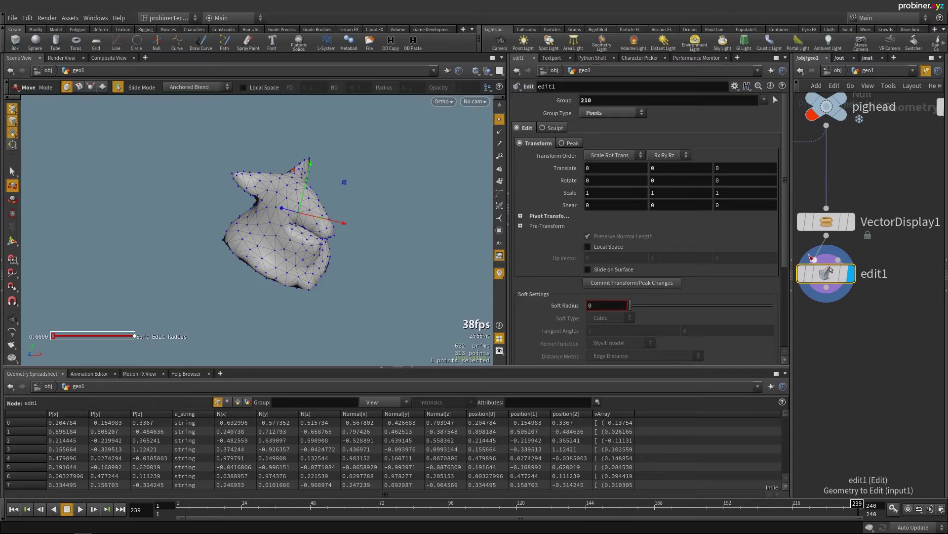
key("Delete")
left_click(800, 220)
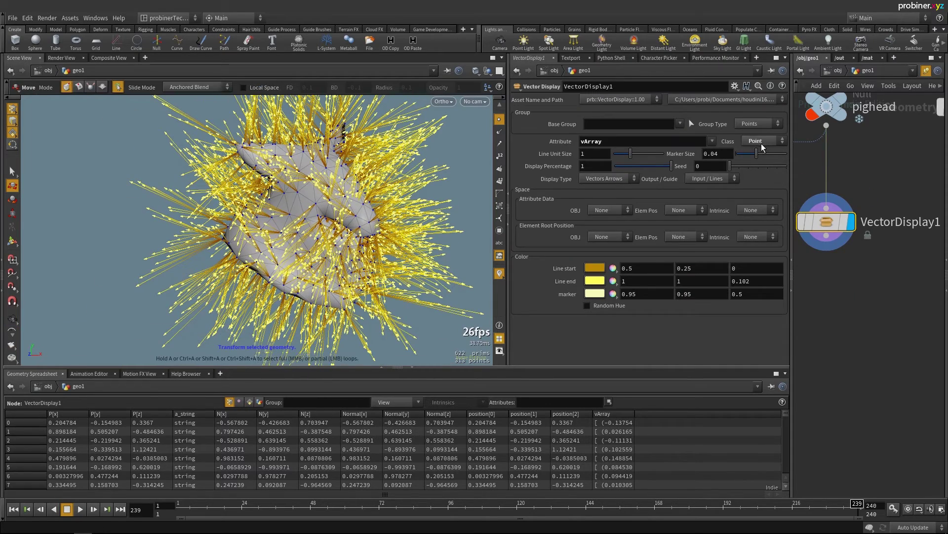
Set the attribute Class of VectorDisplay1 to Auto
left_click(762, 143)
left_click(754, 156)
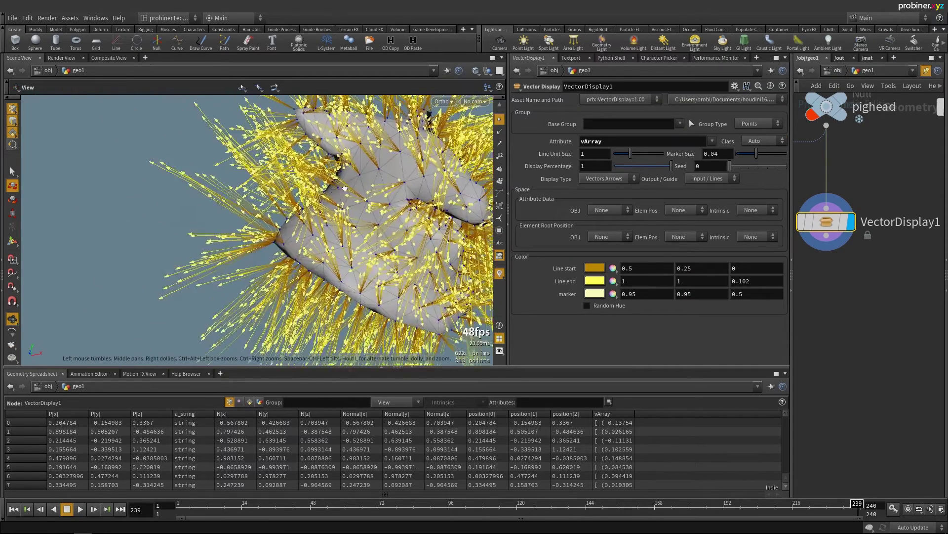
Check the object-level transform of geo1 and return to its VectorDisplay1 node
left_click_drag(345, 189, 351, 173)
right_click_drag(351, 173, 380, 276)
middle_click_drag(380, 277, 306, 236)
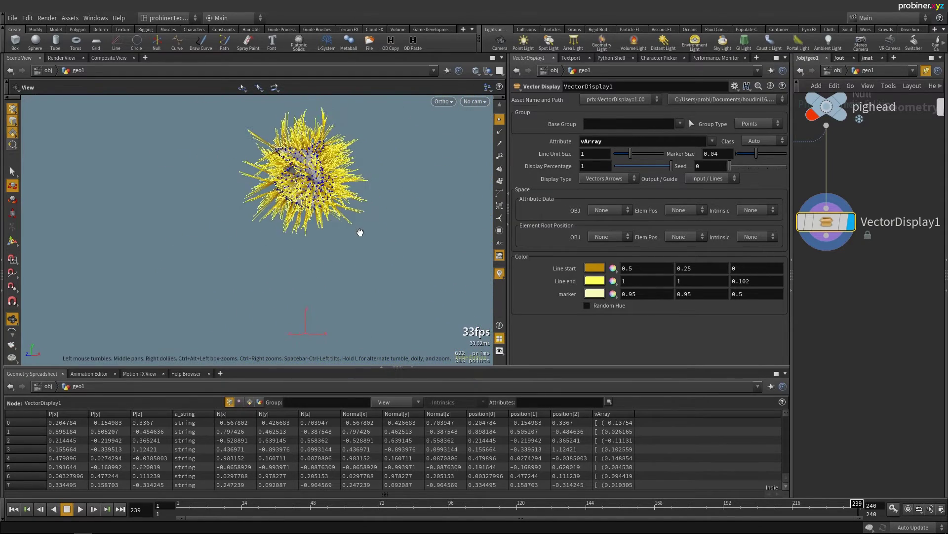
key("u")
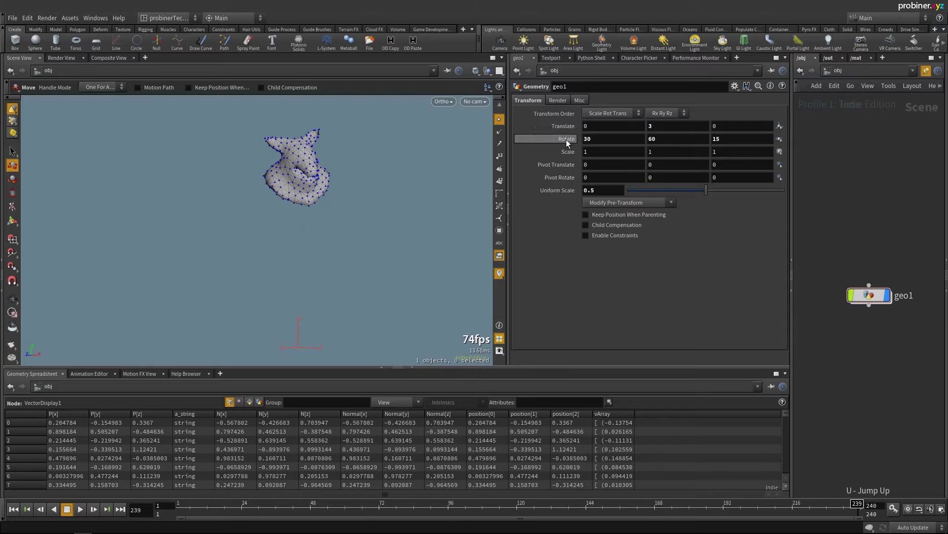
double_click(863, 292)
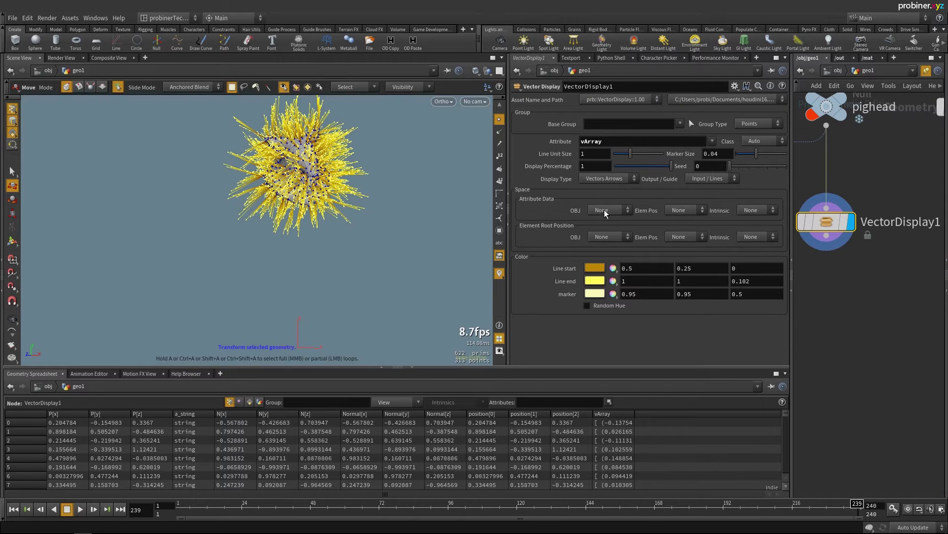
Set Attribute Data OBJ of VectorDisplay1 to Subtract and inspect the vectors around the pig head
left_click(602, 232)
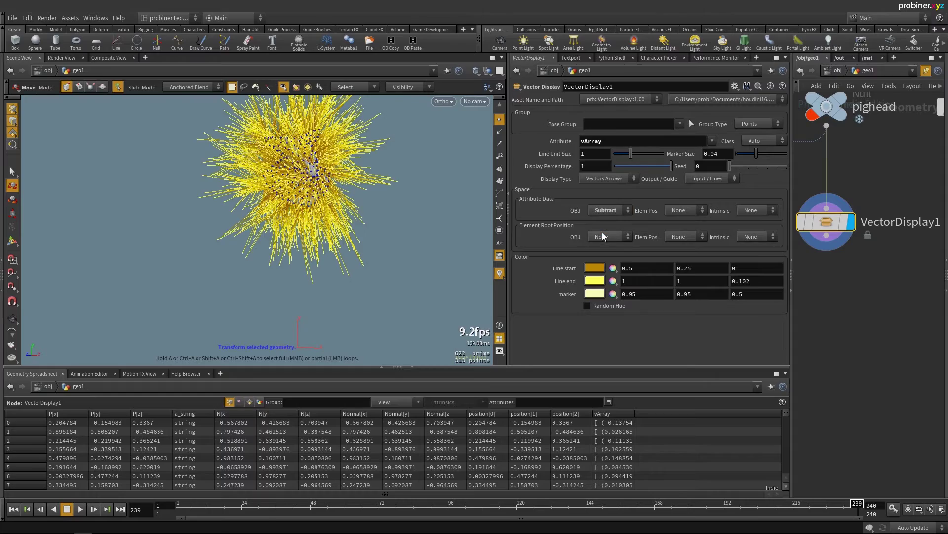
middle_click_drag(297, 172, 321, 233, "alt")
scroll(321, 233, "up", 4)
left_click_drag(321, 233, 213, 227, "alt")
middle_click_drag(212, 227, 341, 230)
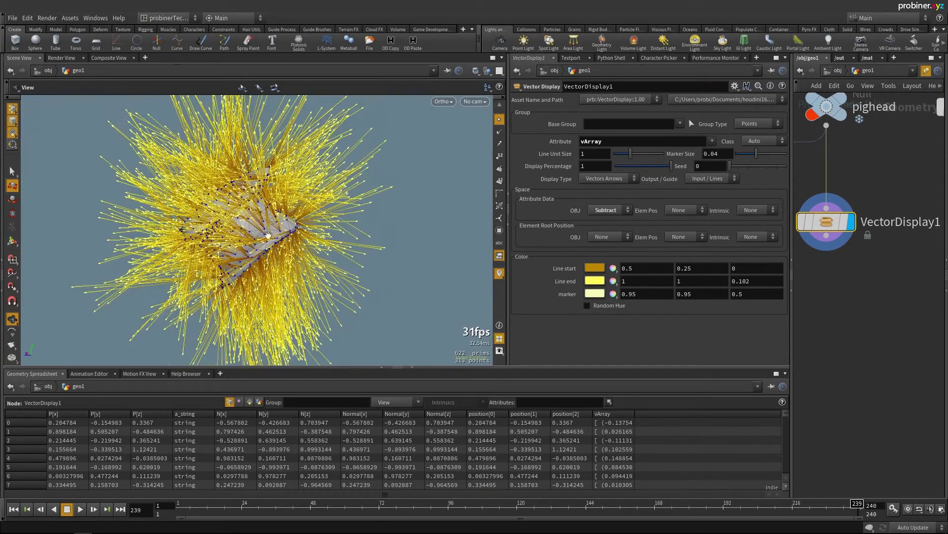
left_click_drag(341, 230, 272, 212)
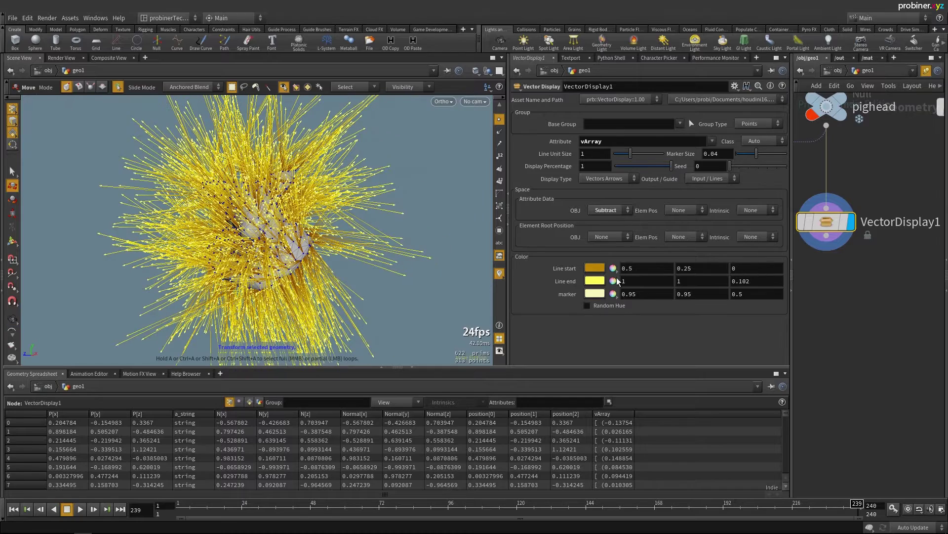
Set Element Root Position OBJ of VectorDisplay1 to Subtract and compare the vectors with the pig head
left_click(612, 219)
key("Escape")
scroll(355, 263, "down", 3)
middle_click_drag(356, 264, 360, 193)
left_click_drag(360, 193, 394, 209)
scroll(352, 198, "up", 3)
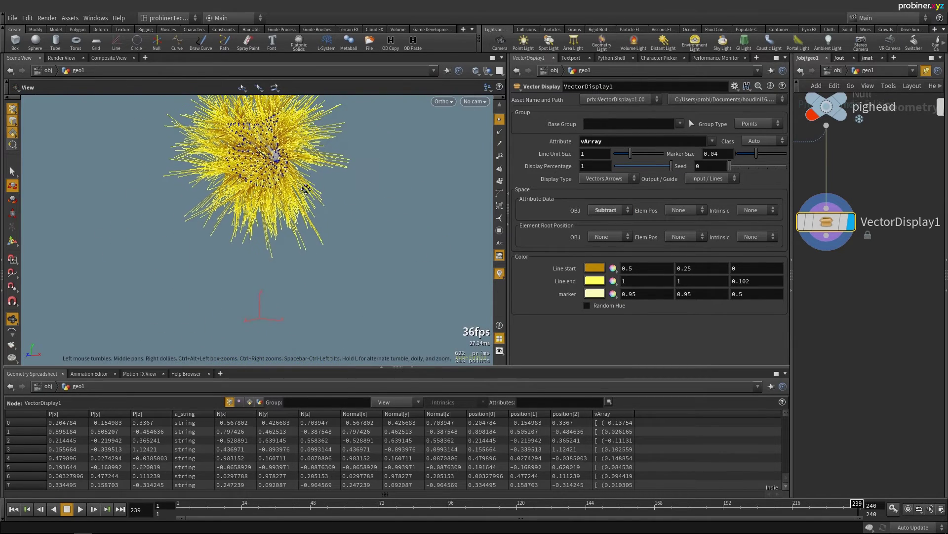
left_click(602, 262)
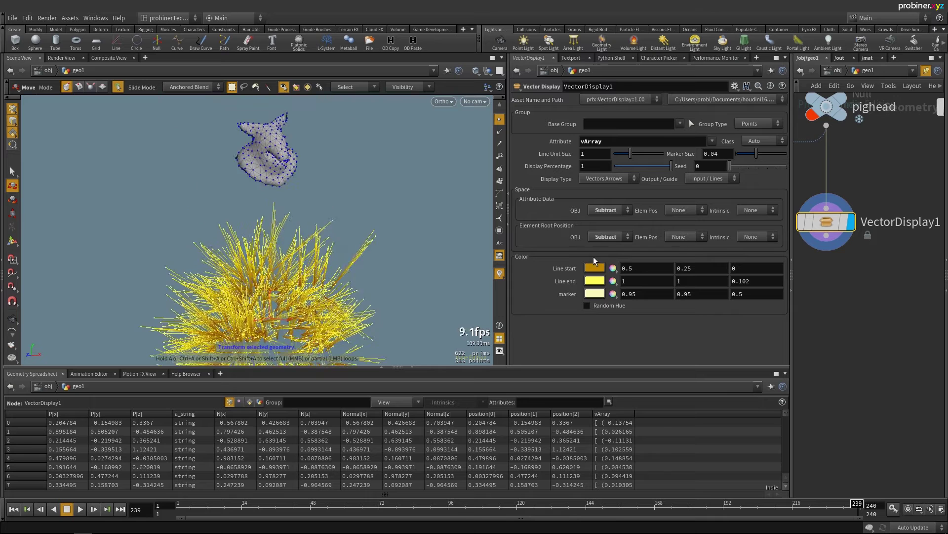
scroll(336, 191, "down", 3)
left_click_drag(337, 190, 327, 181, "alt")
left_click_drag(310, 132, 330, 225, "alt")
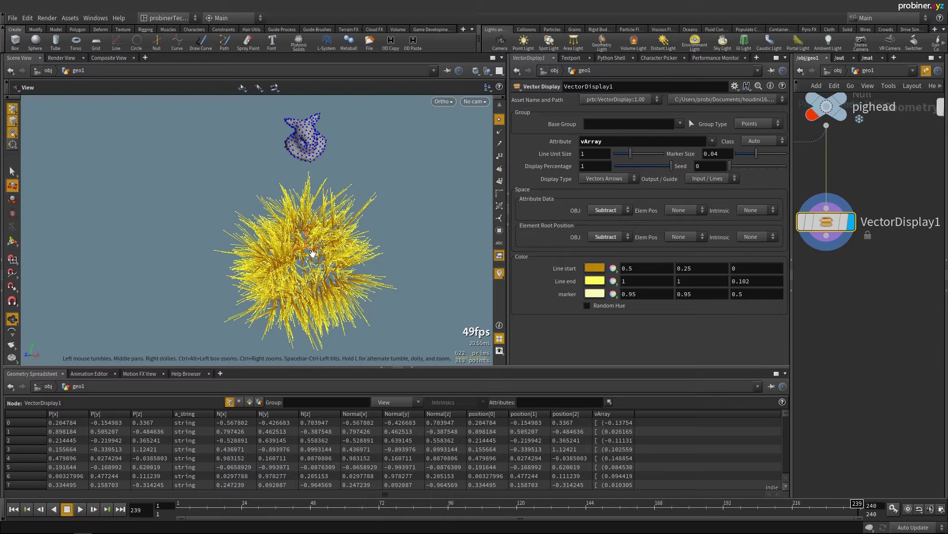
Set Element Root Position Elem Pos of VectorDisplay1 to Subtract and inspect the vectors
key("t")
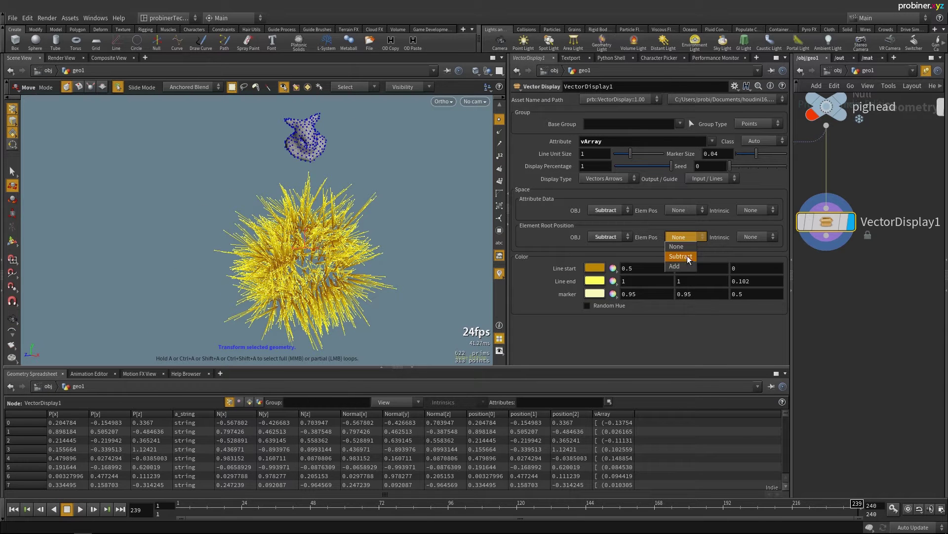
left_click(687, 256)
key("Escape")
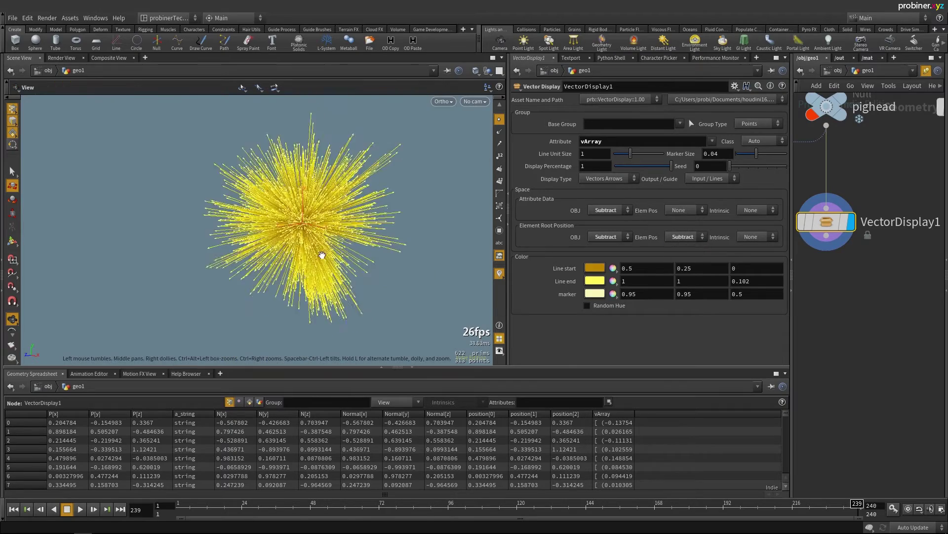
left_click_drag(322, 255, 305, 227, "alt")
right_click_drag(305, 227, 258, 233, "alt")
Set the Display Type of VectorDisplay1 to Lines Dots and inspect the vArray lines
left_click(610, 178)
left_click(608, 197)
right_click_drag(356, 224, 389, 223, "alt")
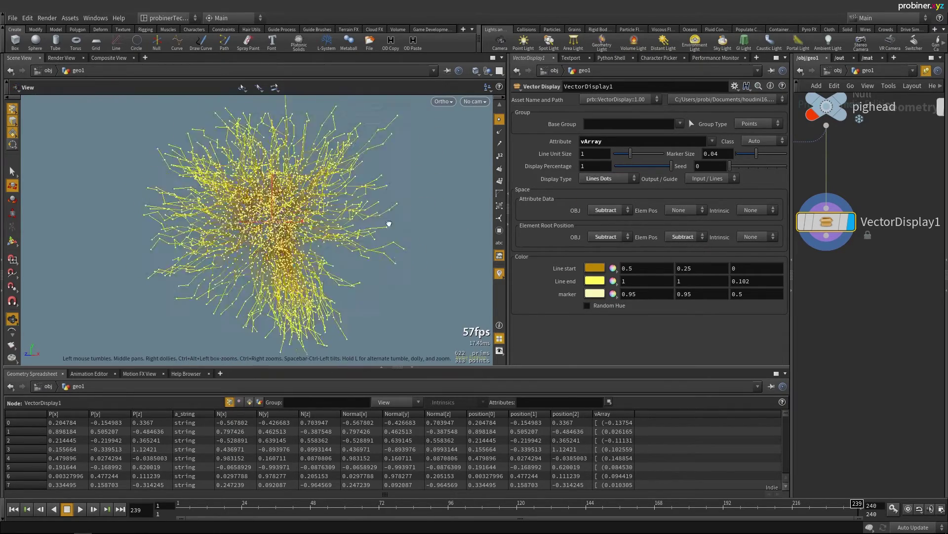
scroll(388, 223, "down", 6)
key("t")
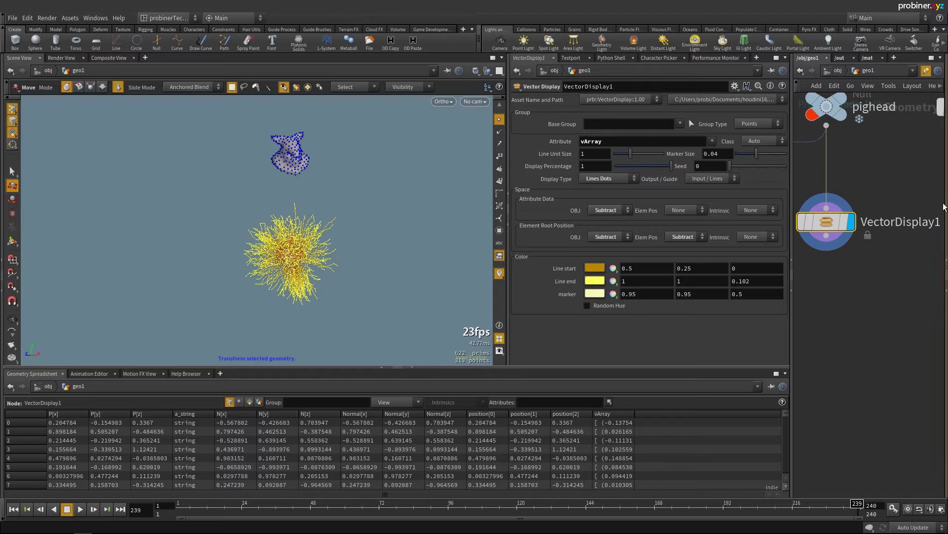
View the packed boxes of copytopoints1 and display VectorDisplay3 below it
middle_click_drag(799, 284, 890, 298)
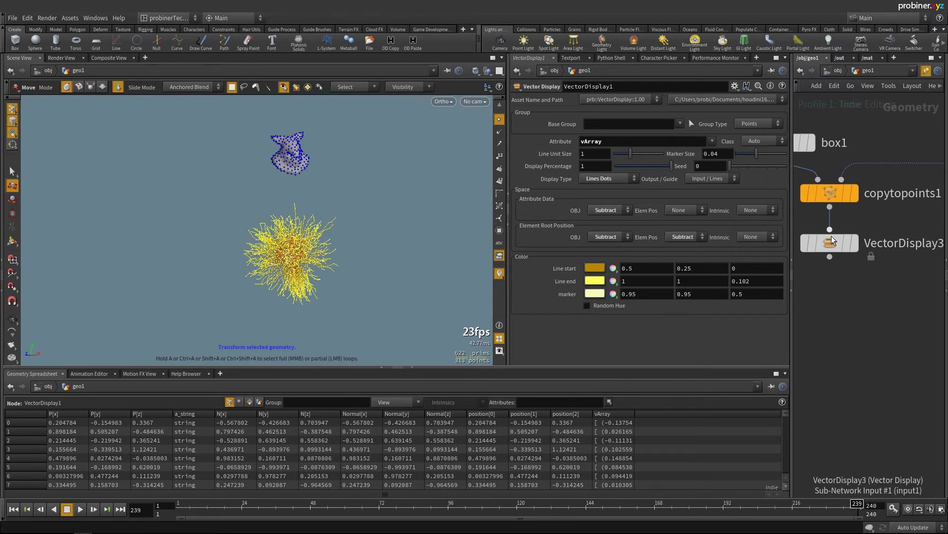
left_click(856, 244)
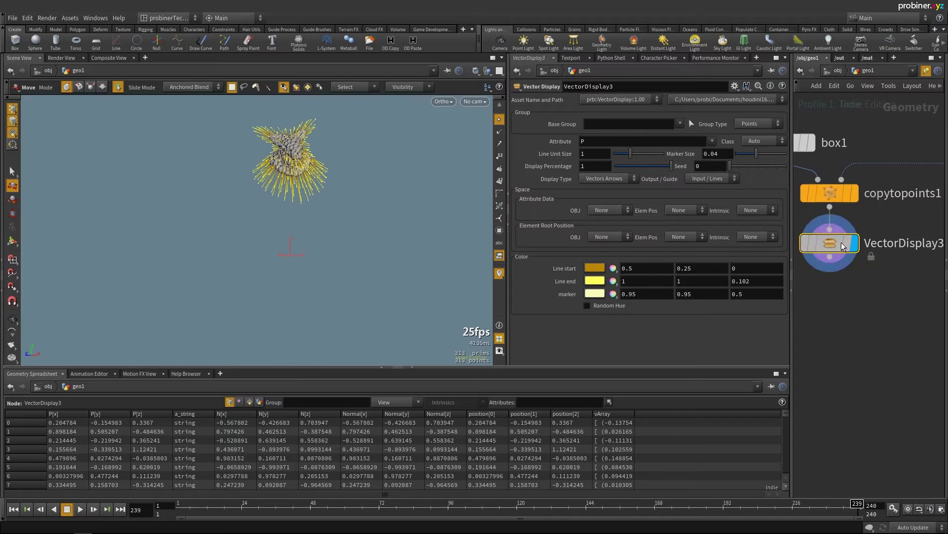
left_click(834, 194)
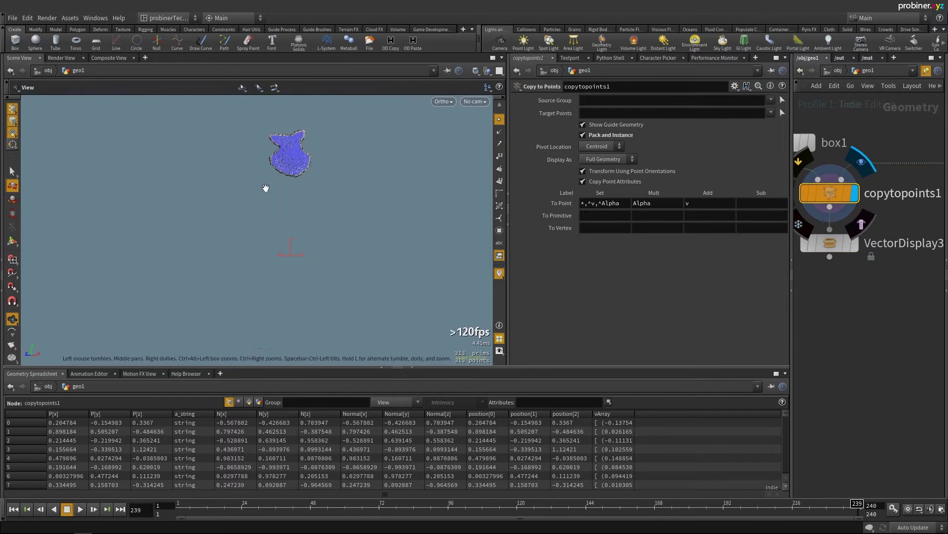
left_click(857, 245)
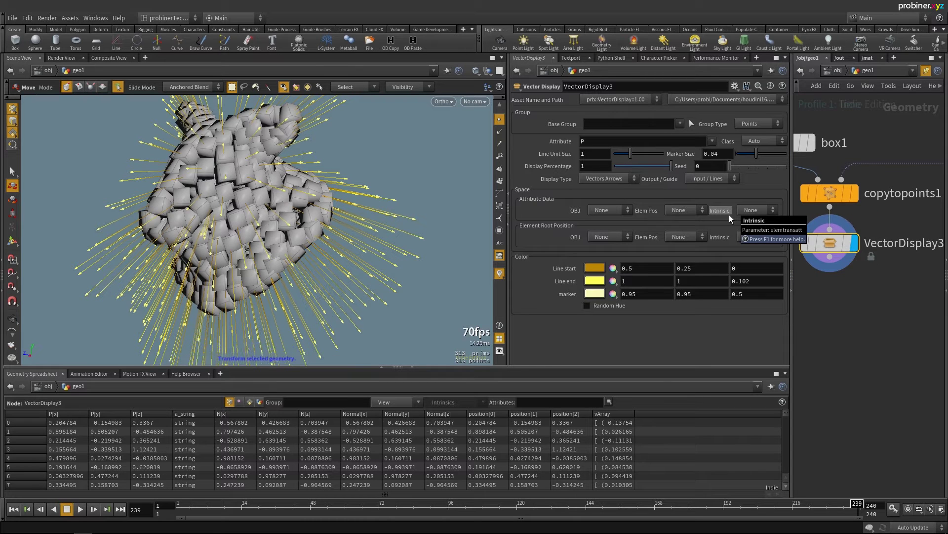
left_click_drag(327, 254, 417, 218, "alt")
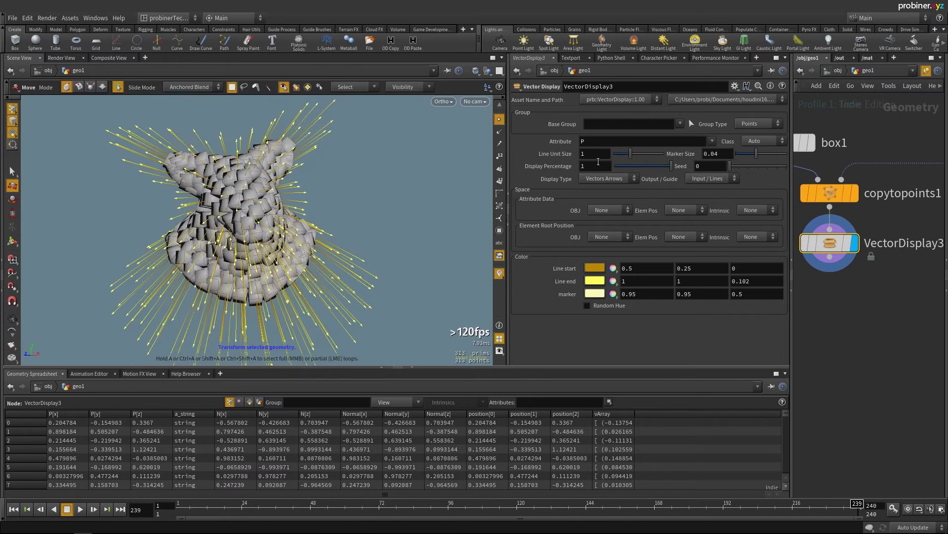
Set the Attribute of VectorDisplay3 to Normal and inspect the arrows on the packed boxes
left_click(713, 142)
left_click(719, 163)
left_click_drag(250, 193, 358, 208, "alt")
key("t")
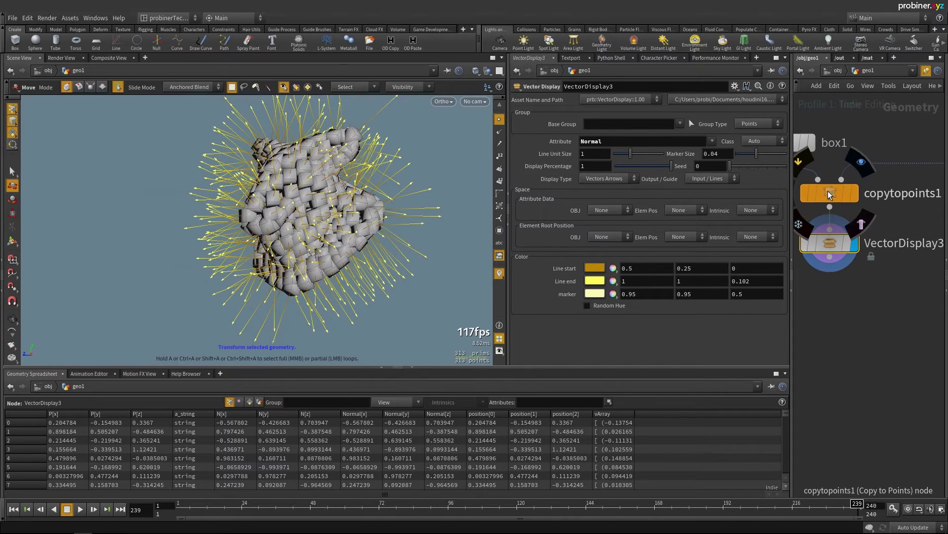
left_click_drag(73, 224, 362, 216)
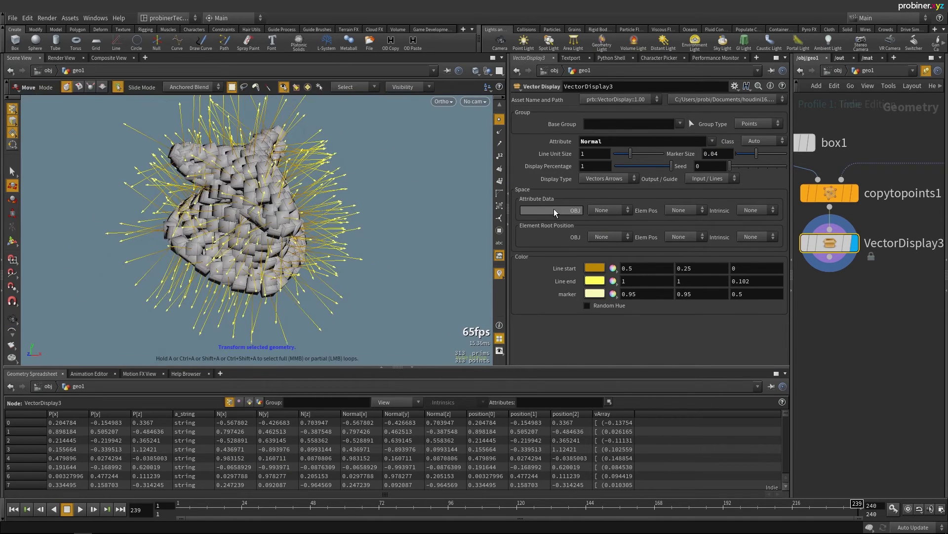
Set Attribute Data Intrinsic of VectorDisplay3 to Subtract and inspect the normal arrows
left_click(752, 210)
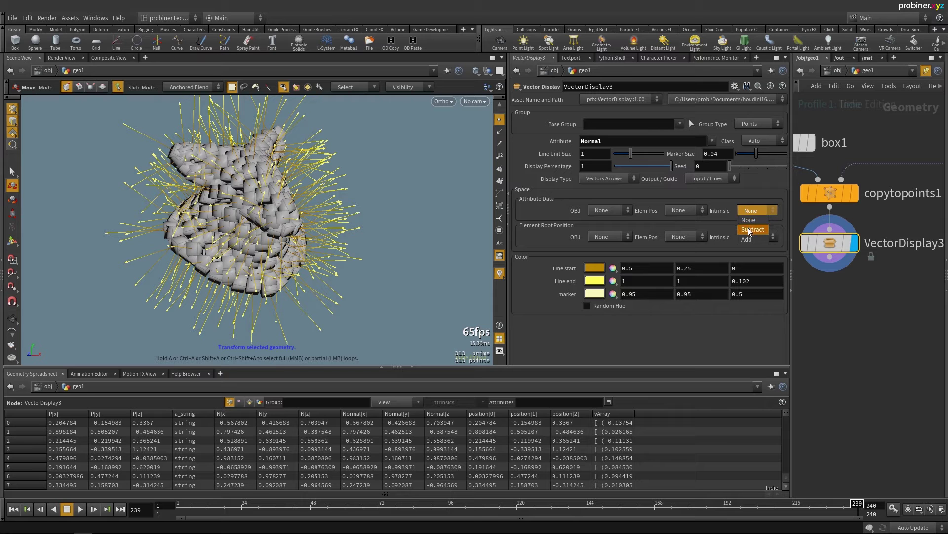
left_click(749, 231)
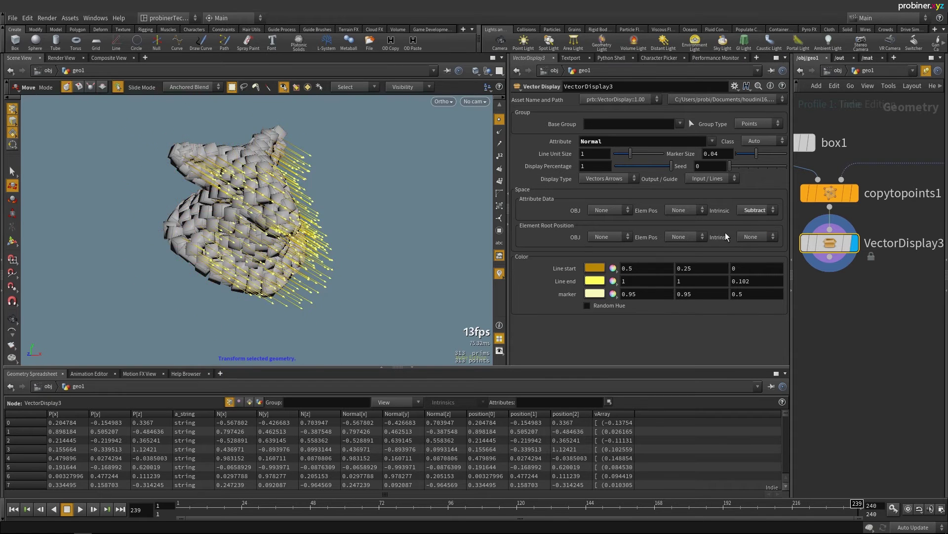
left_click_drag(297, 197, 364, 221)
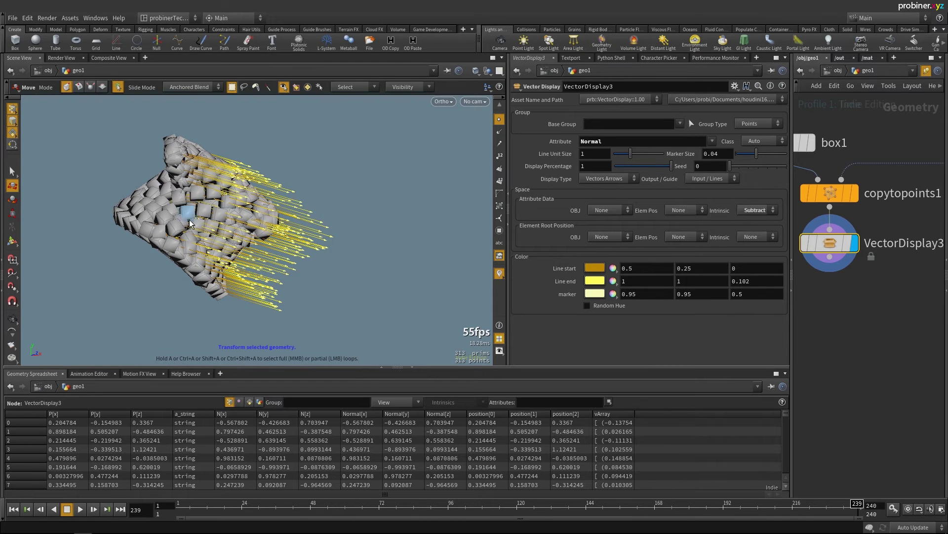
On VectorDisplay3, set Attribute Data OBJ to Subtract and Element Root Position OBJ and Elem Pos to Subtract
left_click(604, 229)
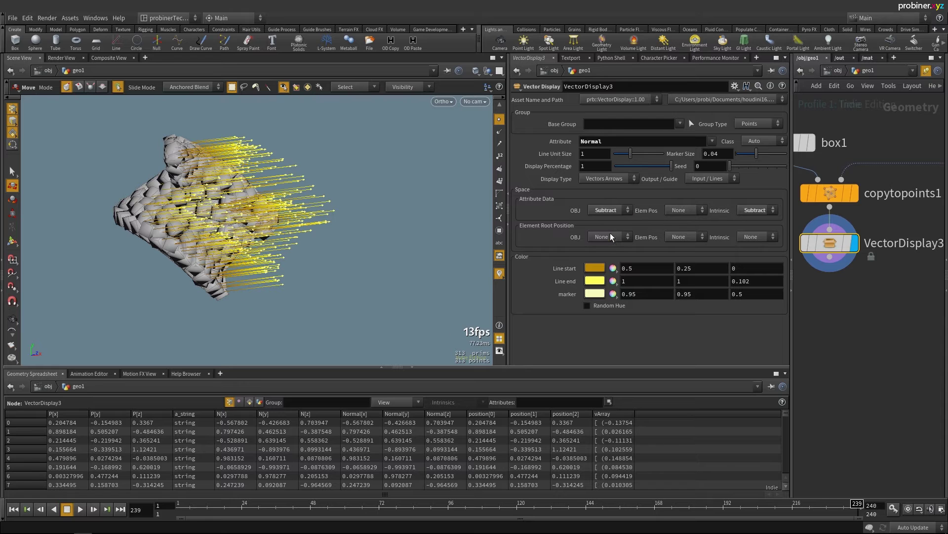
left_click(609, 236)
left_click(603, 256)
left_click(684, 236)
left_click(686, 259)
Examine the Normal vectors of VectorDisplay3 at the world origin and their location relative to the box-covered pig head
scroll(225, 242, "down", 3)
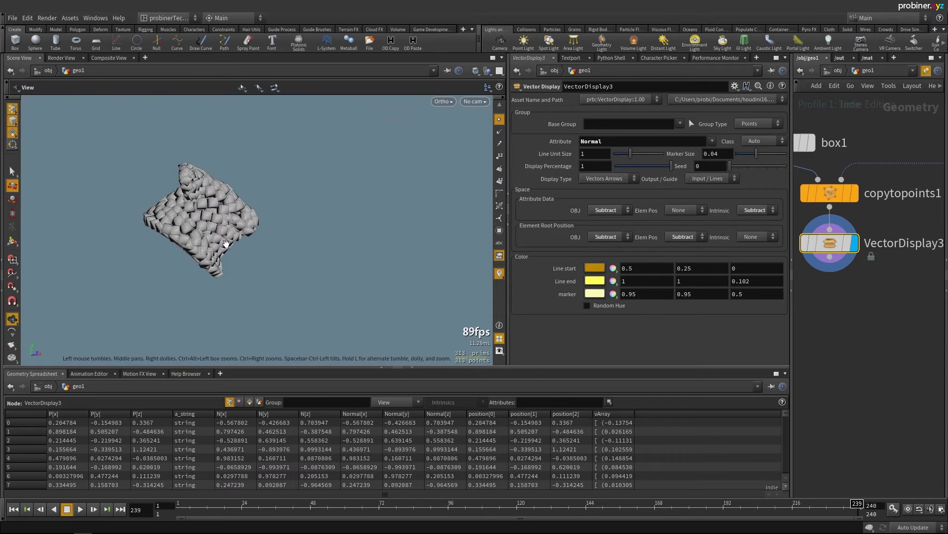
middle_click_drag(246, 296, 275, 199)
scroll(275, 199, "down", 3)
left_click_drag(275, 199, 168, 276)
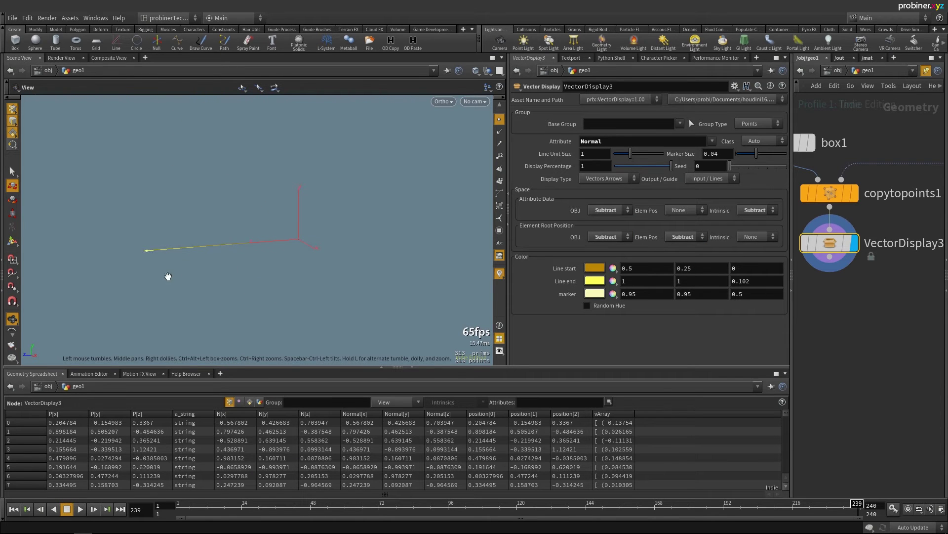
key("t")
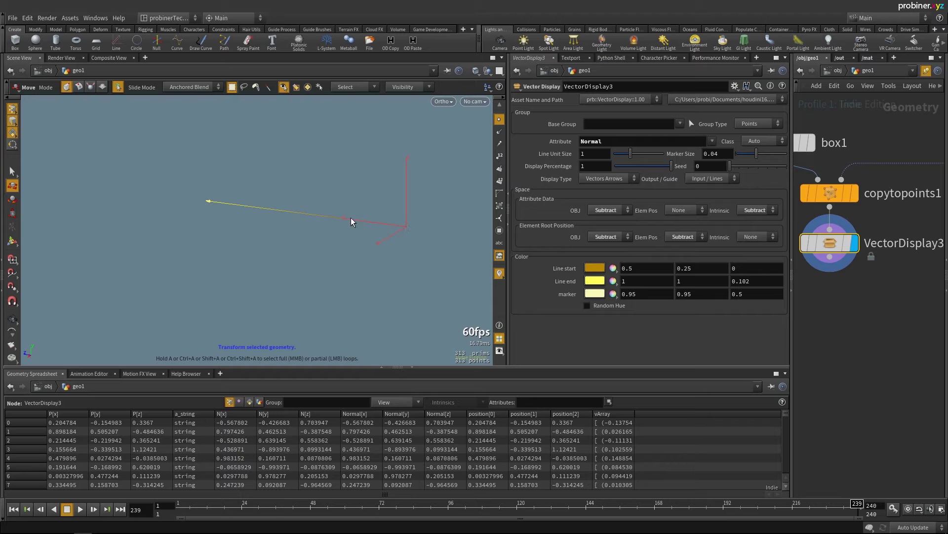
right_click_drag(191, 208, 200, 235, "alt")
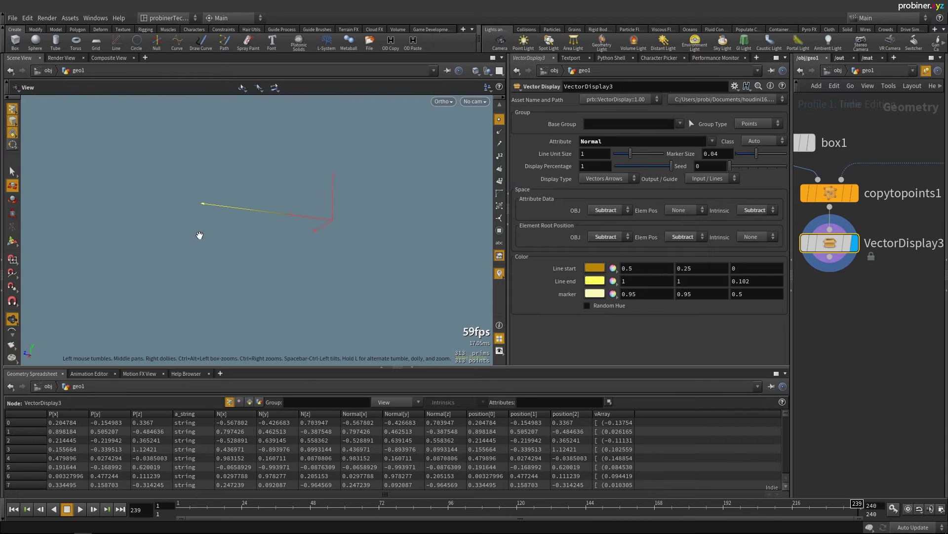
left_click_drag(232, 233, 314, 234, "alt")
middle_click_drag(314, 233, 307, 283, "alt")
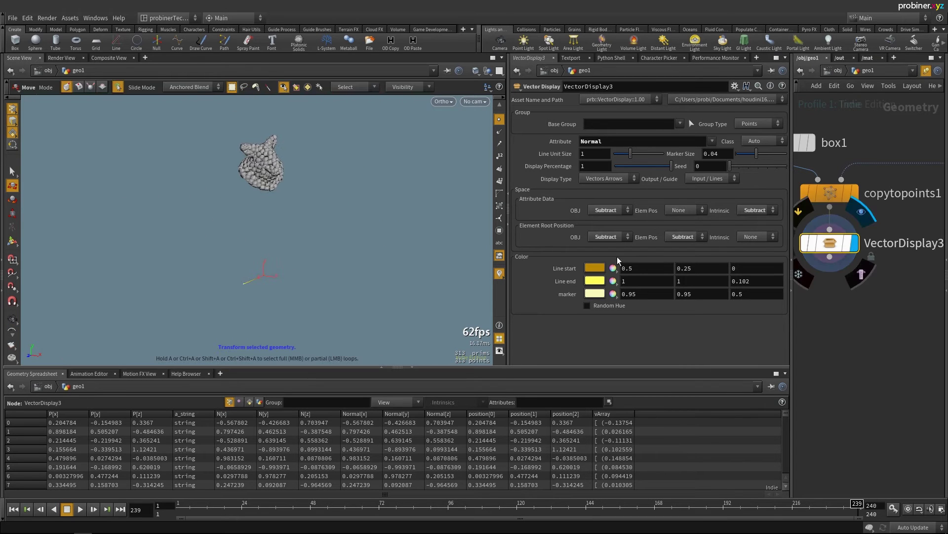
key("Escape")
left_click_drag(275, 221, 331, 247)
key("t")
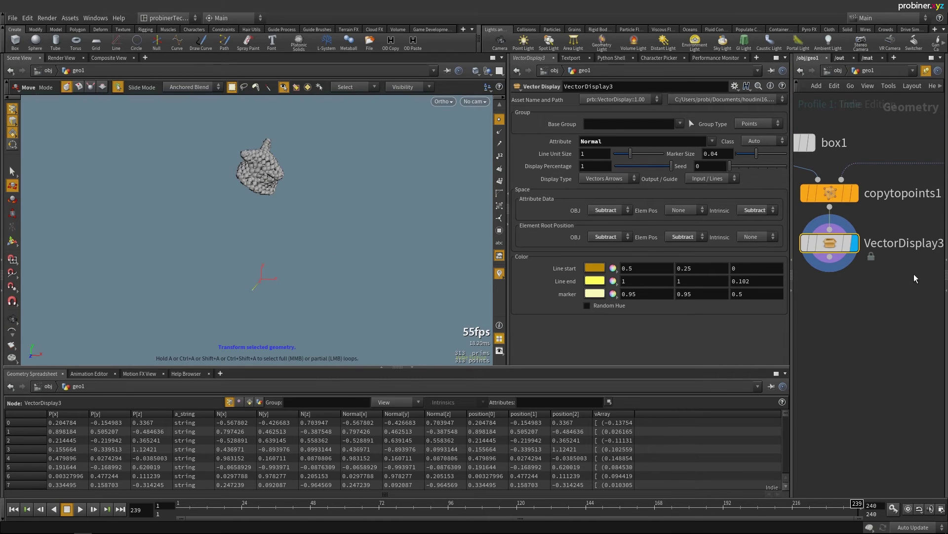
Find the grid and sphere network and display its VectorDisplay4 node
scroll(897, 307, "down", 5)
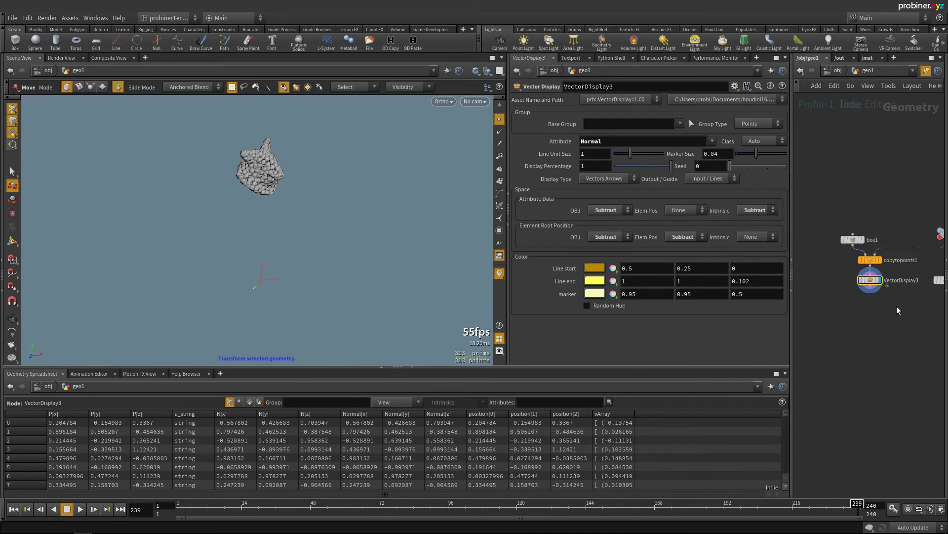
middle_click_drag(908, 304, 792, 286)
scroll(892, 305, "up", 4)
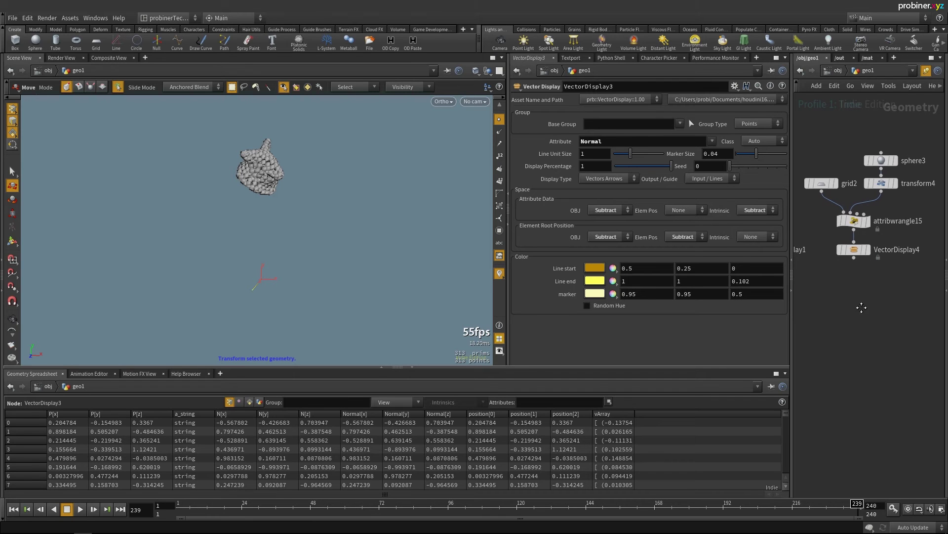
scroll(862, 264, "up", 2)
left_click(867, 250)
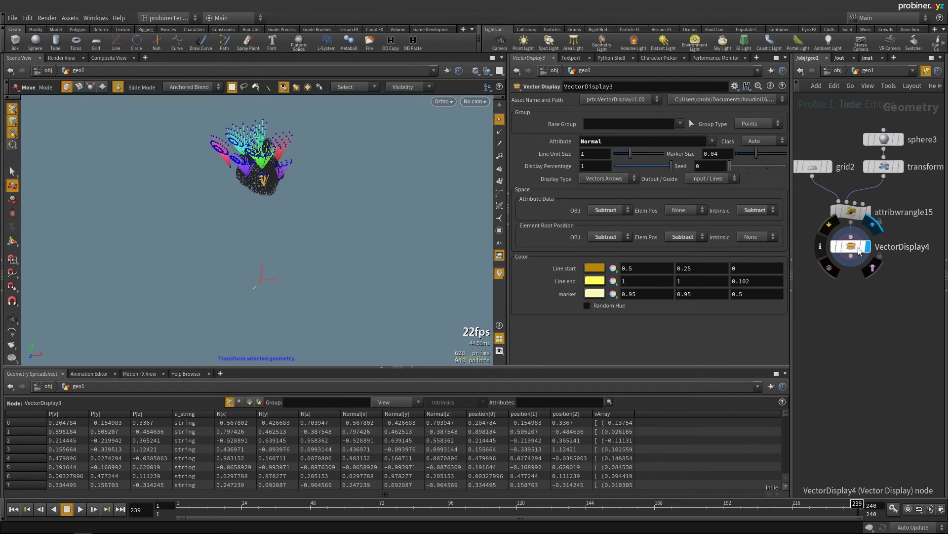
Template the transform4 sphere and the grid2 grid behind the VectorDisplay4 output
left_click(899, 167)
left_click(830, 167)
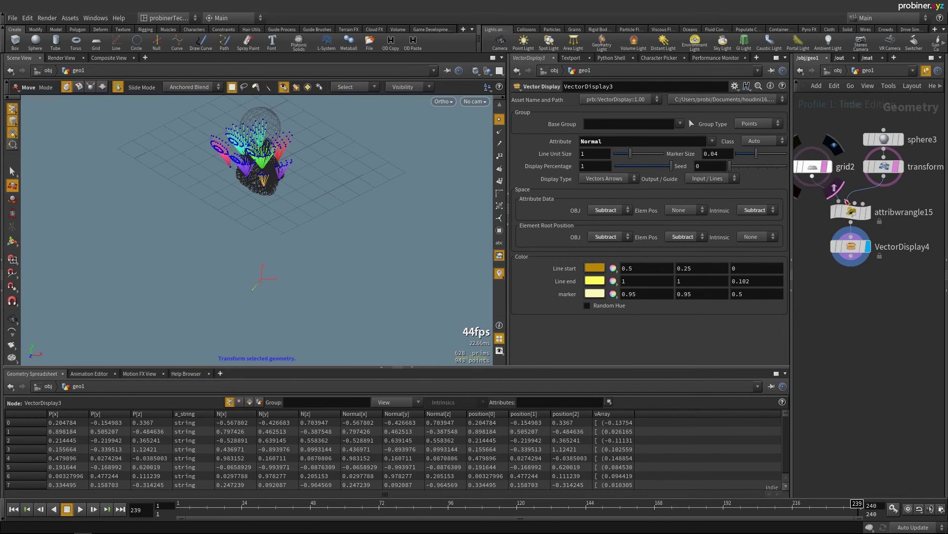
left_click(850, 253)
left_click(887, 167)
Set Attribute Data Elem Pos of VectorDisplay4 to Subtract
left_click(851, 248)
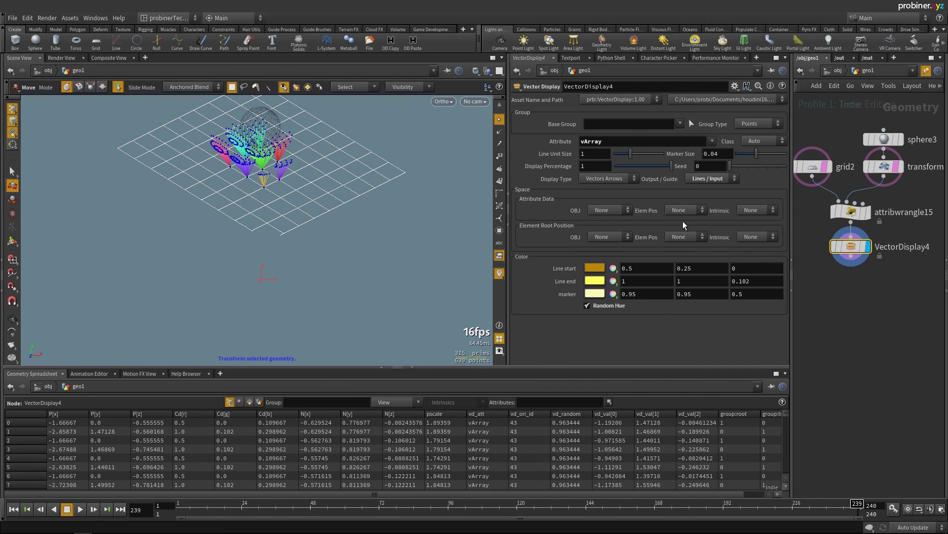
left_click(689, 214)
left_click(690, 232)
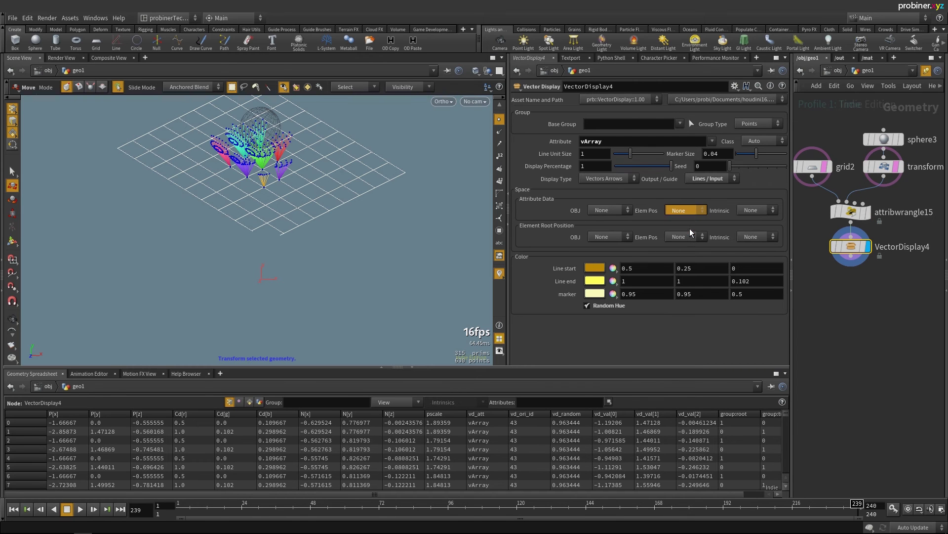
Select the transform4 node and frame the templated sphere with its vector lines
left_click(885, 167)
right_click_drag(133, 167, 261, 150, "alt")
middle_click_drag(261, 149, 272, 219, "alt")
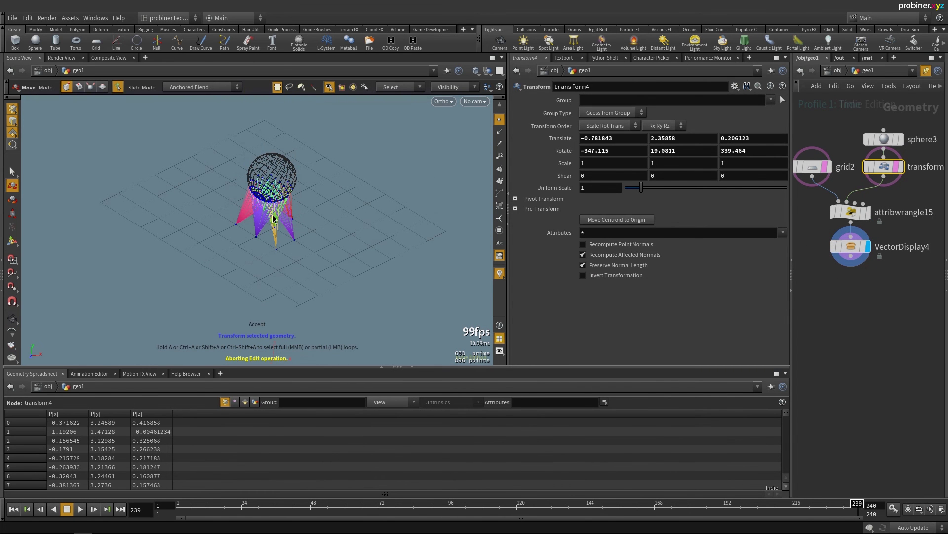